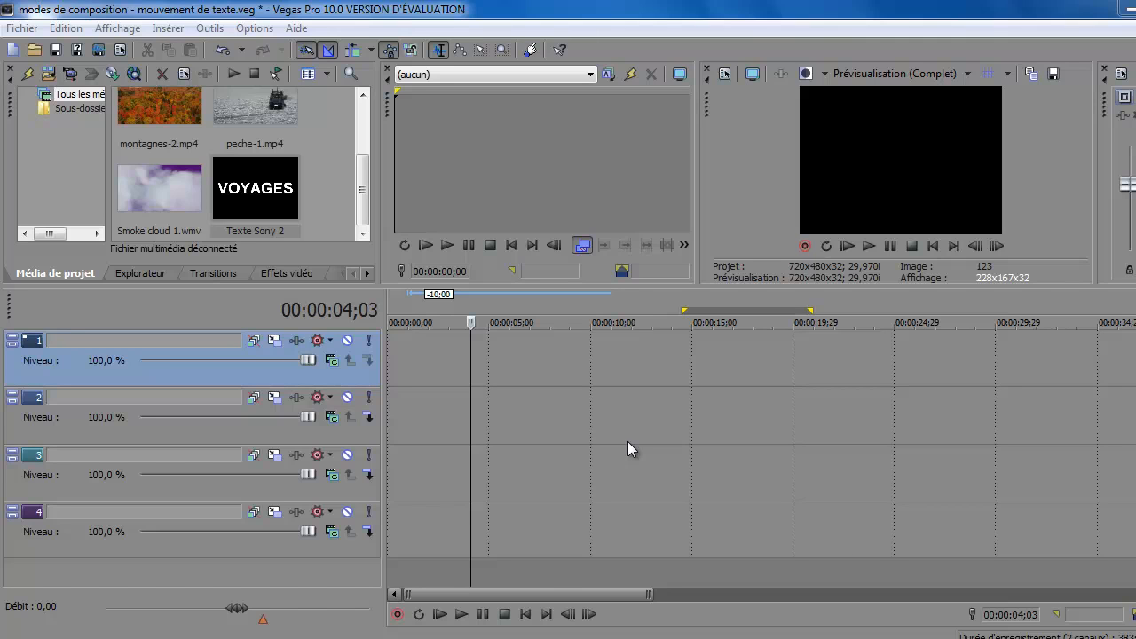
# Place the VOYAGES text media on track 1 starting at about 2 seconds, closing its generator settings
pyautogui.doubleClick(290, 192)
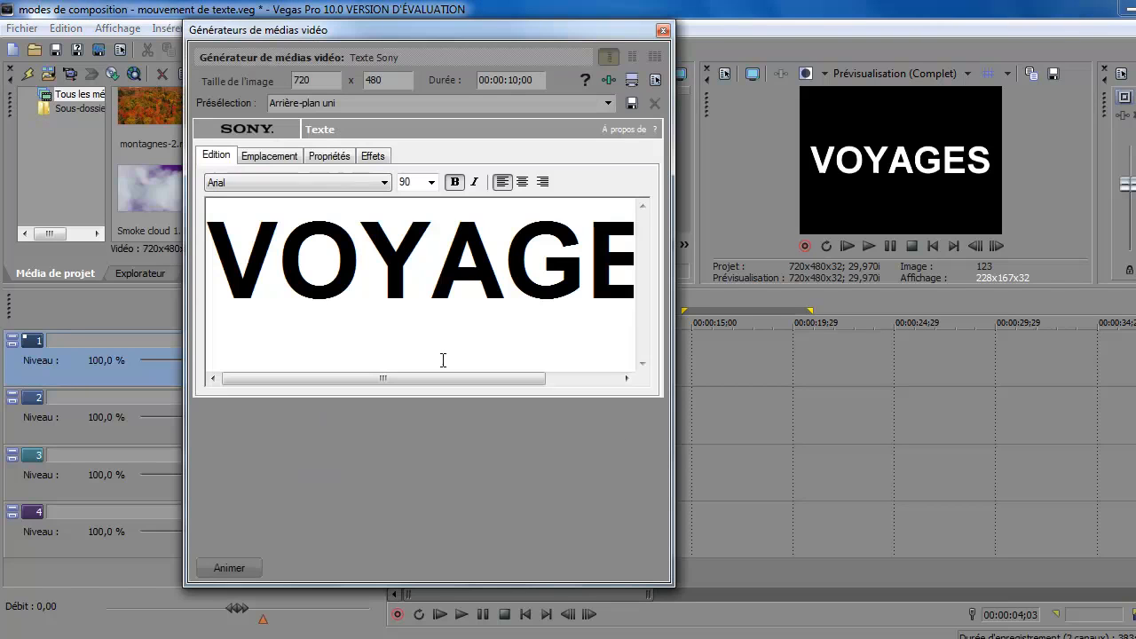
pyautogui.click(662, 30)
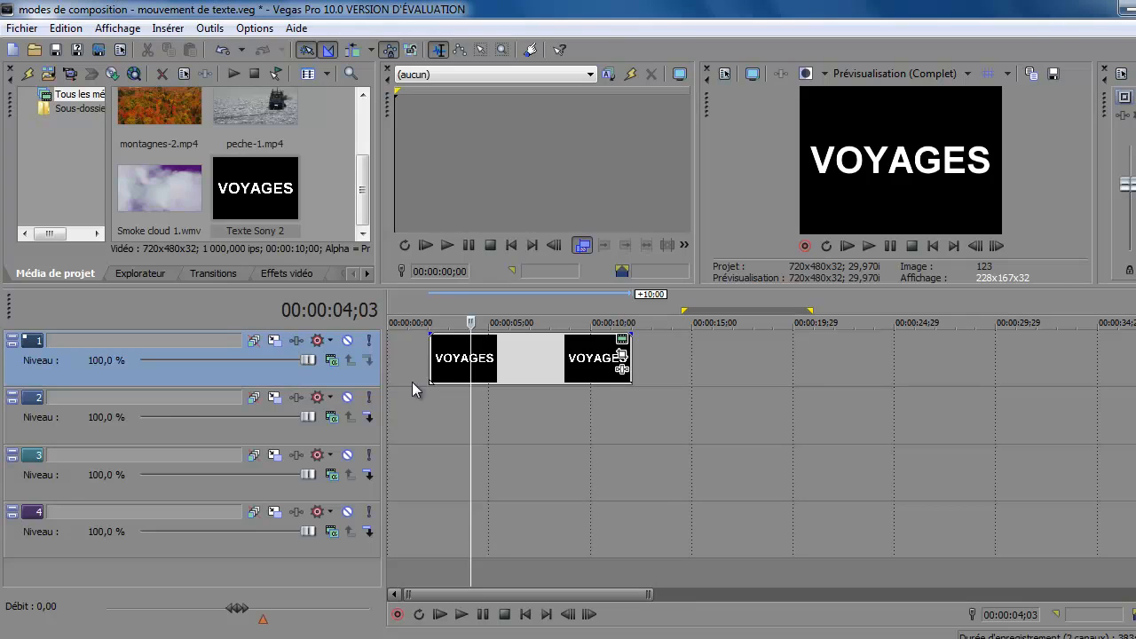
pyautogui.click(446, 372)
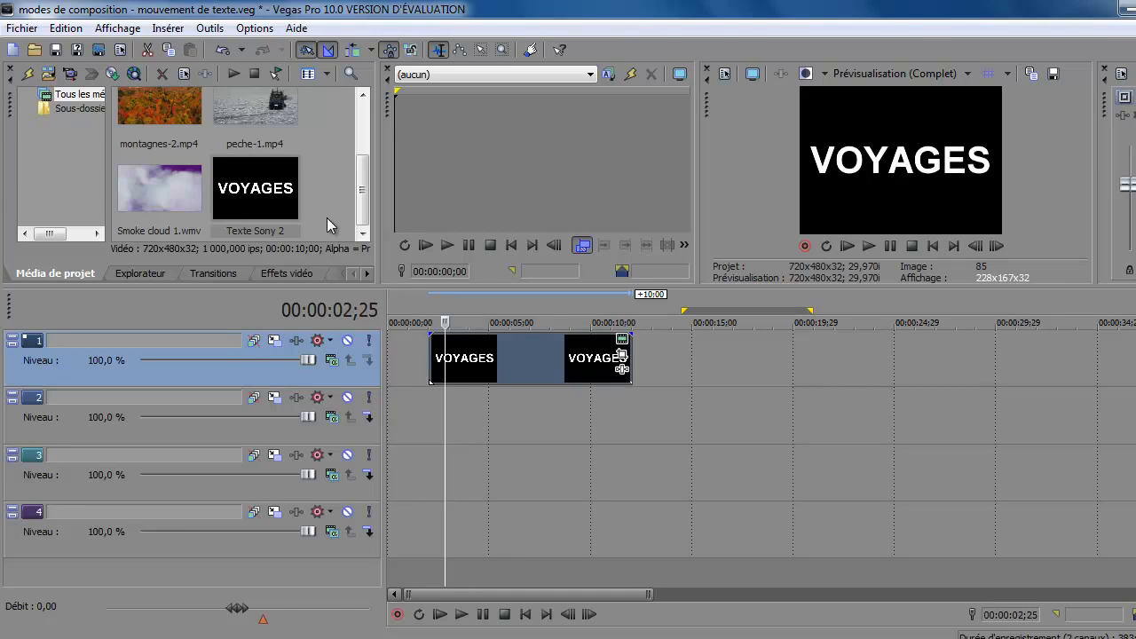
# Look at the Texte Sony presets among the media generators, and return to the project media
pyautogui.click(366, 273)
pyautogui.click(257, 273)
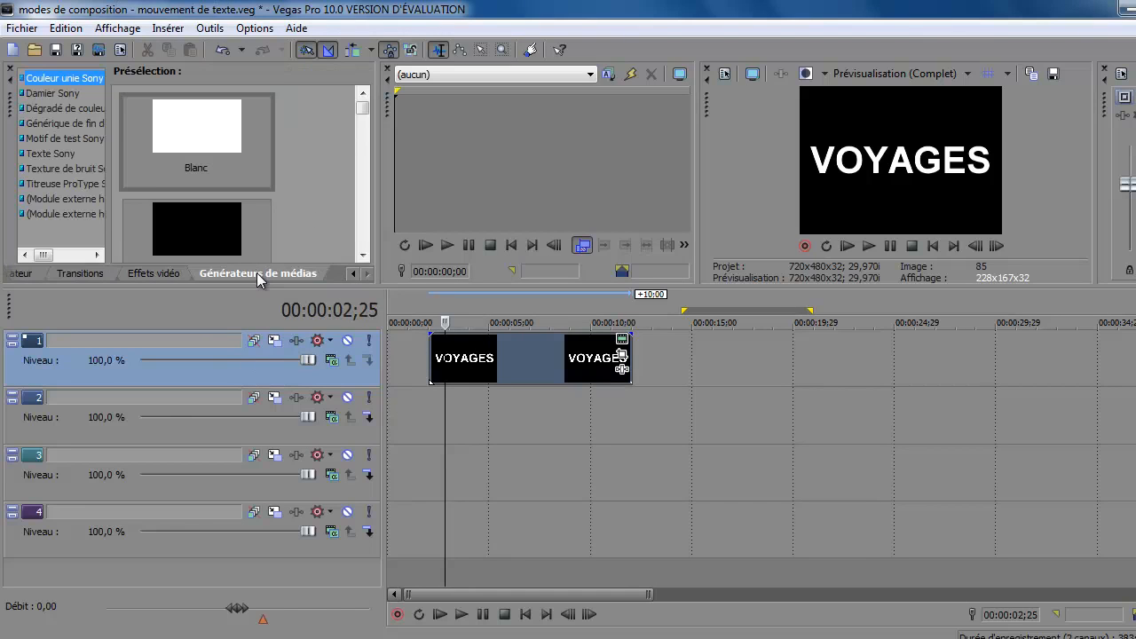
pyautogui.click(47, 152)
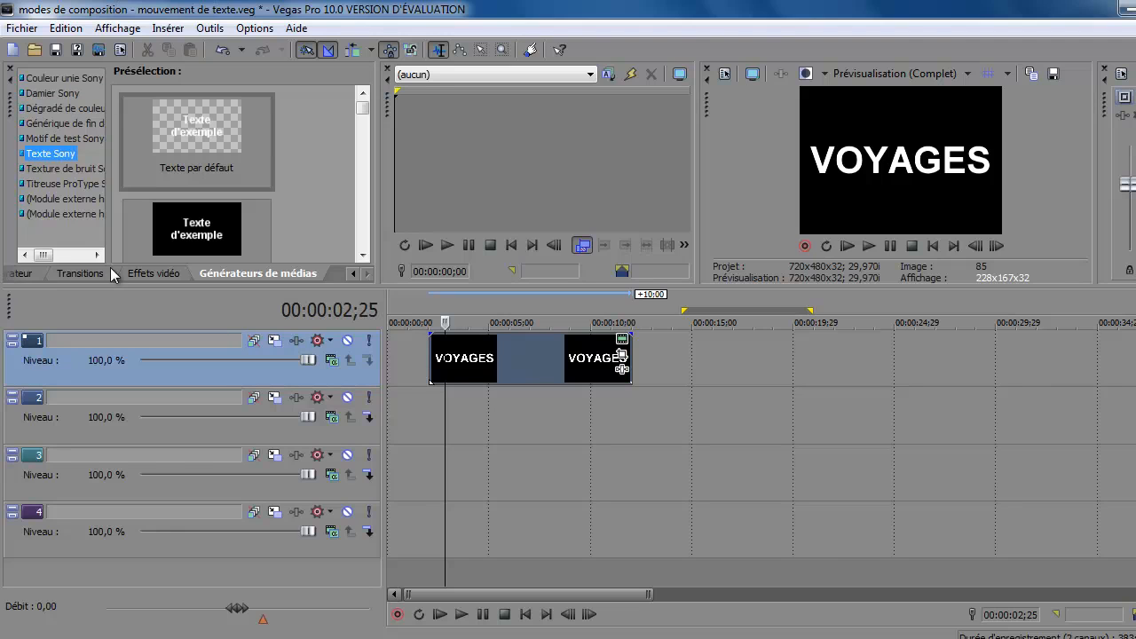
pyautogui.click(352, 273)
pyautogui.click(353, 274)
pyautogui.click(67, 274)
# Review the font and size settings of the VOYAGES text event in its media generator
pyautogui.click(495, 355)
pyautogui.click(622, 338)
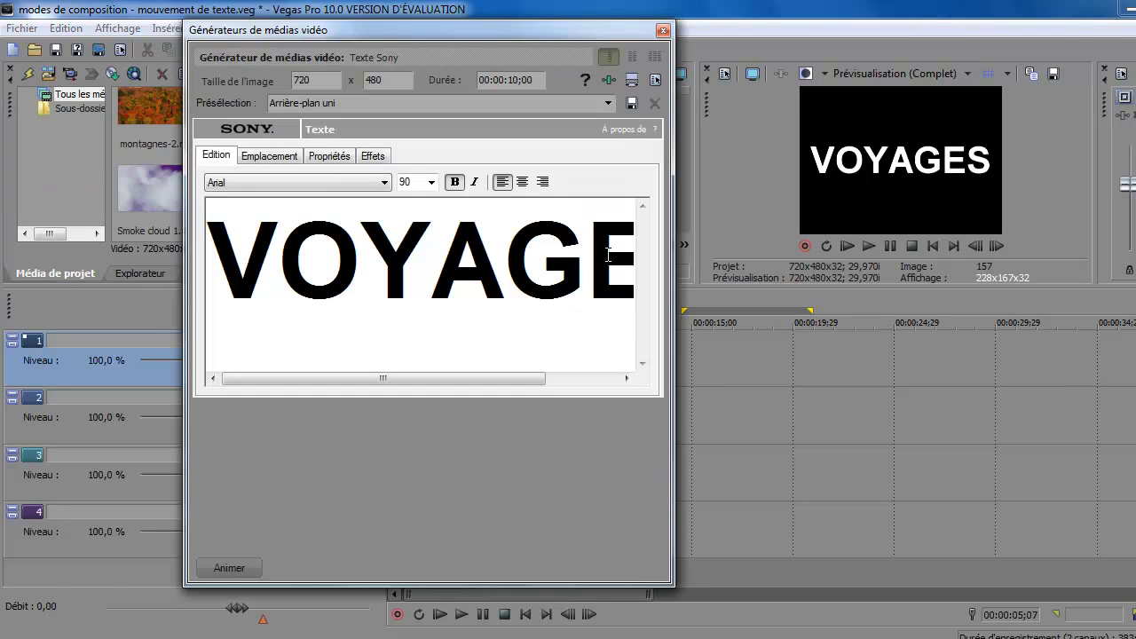
pyautogui.moveTo(421, 182); pyautogui.dragTo(391, 189)
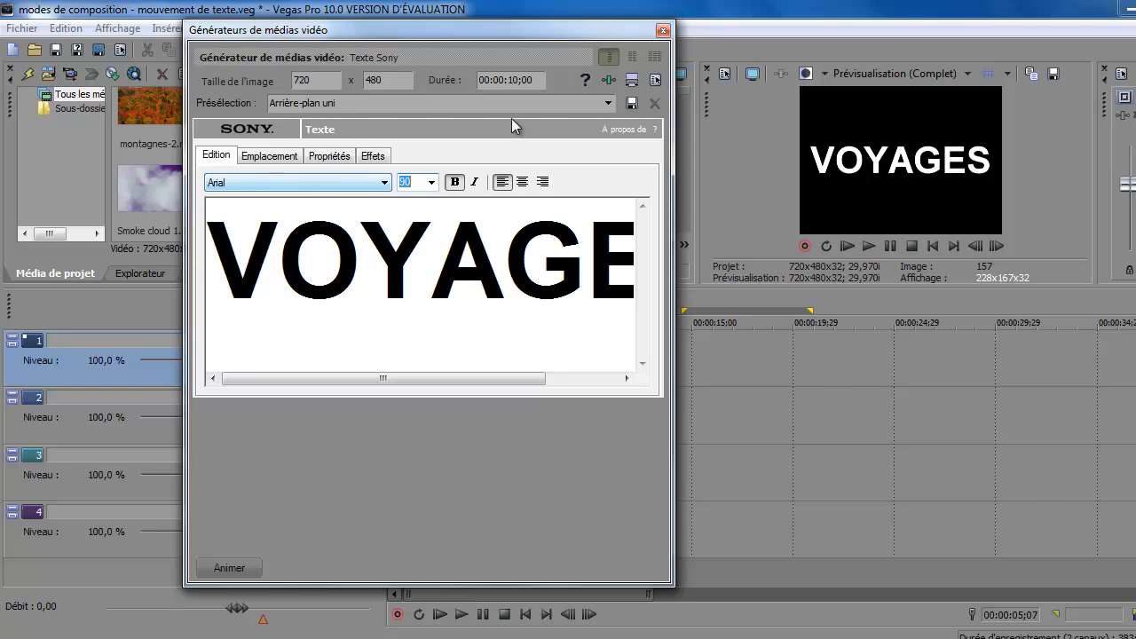
pyautogui.click(662, 30)
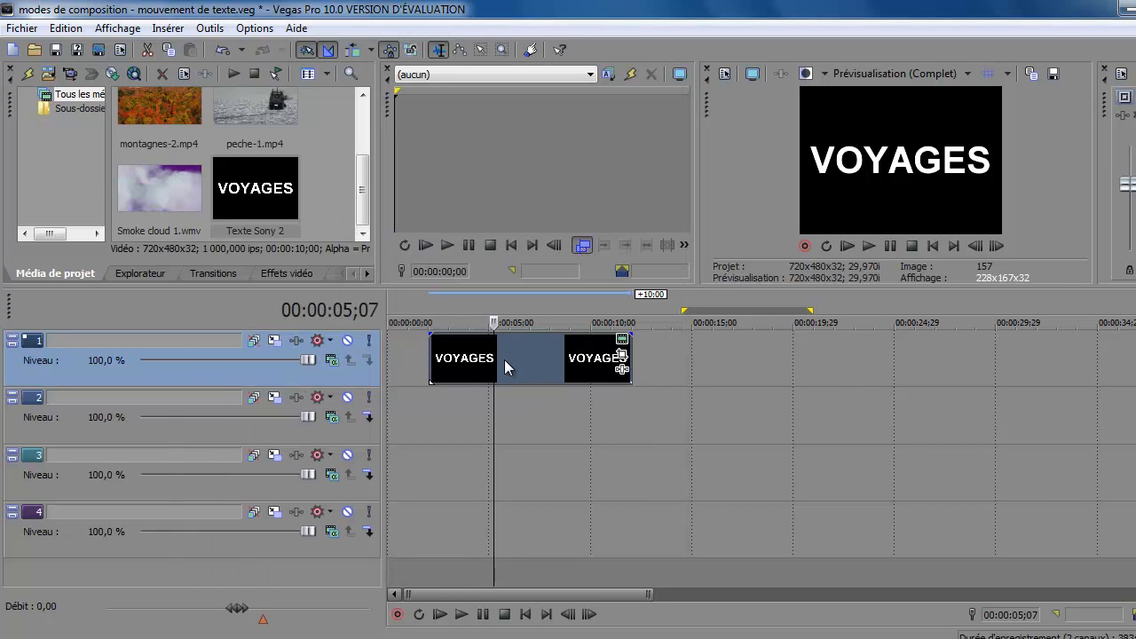
# Place clip1.mp4 on track 2 beneath the VOYAGES text, aligned with the start of the text event
pyautogui.click(466, 363)
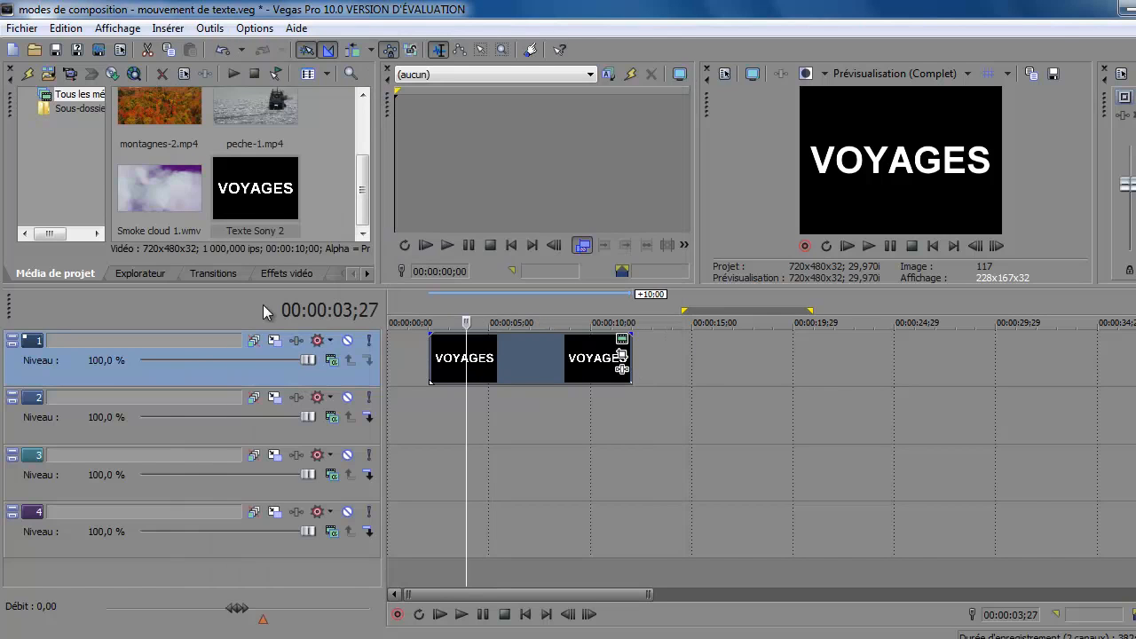
pyautogui.moveTo(363, 189); pyautogui.dragTo(362, 134)
pyautogui.moveTo(170, 125); pyautogui.dragTo(455, 423)
pyautogui.click(445, 475)
pyautogui.click(458, 474)
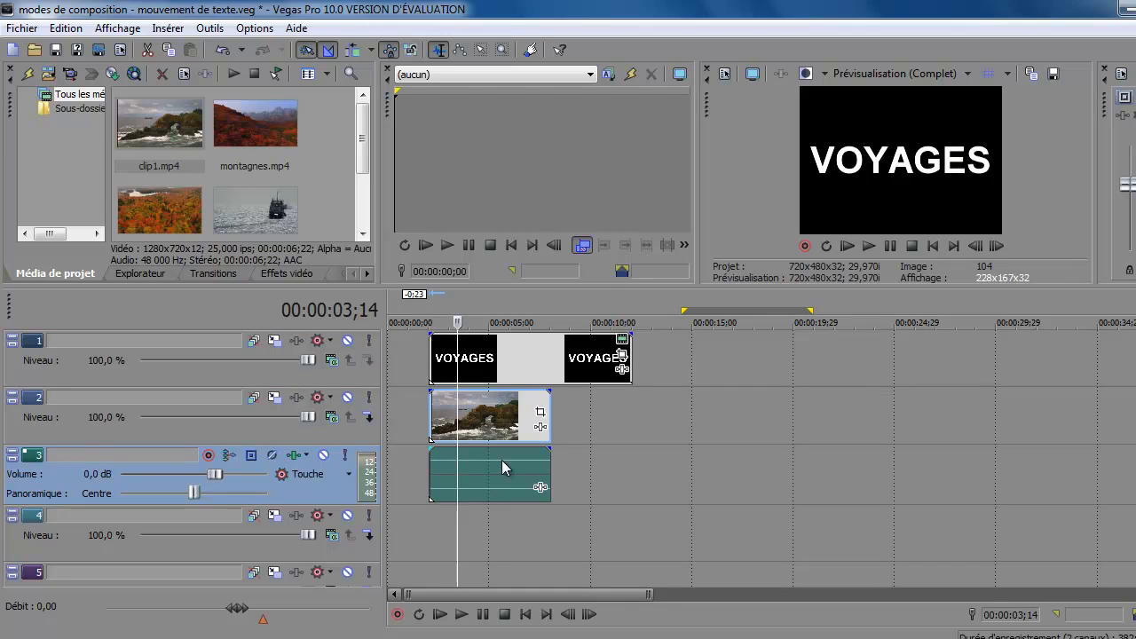
# Ignore event grouping and delete clip1's audio event together with its audio track
pyautogui.click(412, 49)
pyautogui.click(618, 487)
pyautogui.click(483, 488)
pyautogui.press('Delete')
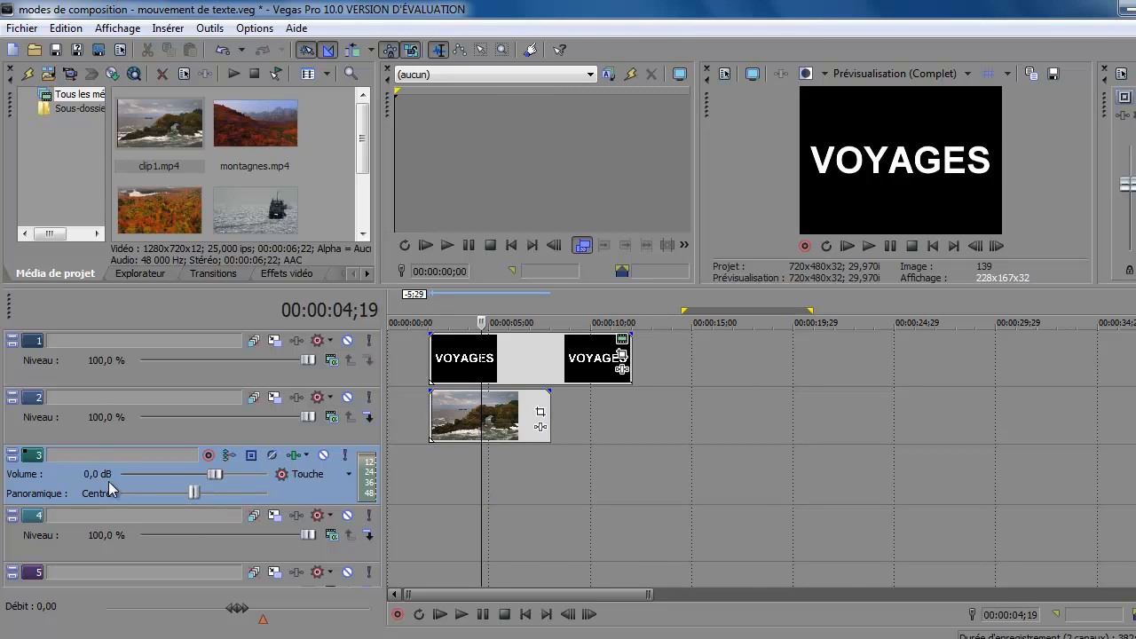
pyautogui.press('Delete')
# Trim the end of the VOYAGES text event to match the end of clip1 on track 2
pyautogui.moveTo(550, 409)
pyautogui.mouseDown()
pyautogui.moveTo(569, 409)
pyautogui.moveTo(553, 408)
pyautogui.mouseUp()
pyautogui.moveTo(627, 362); pyautogui.dragTo(550, 364)
pyautogui.click(450, 371)
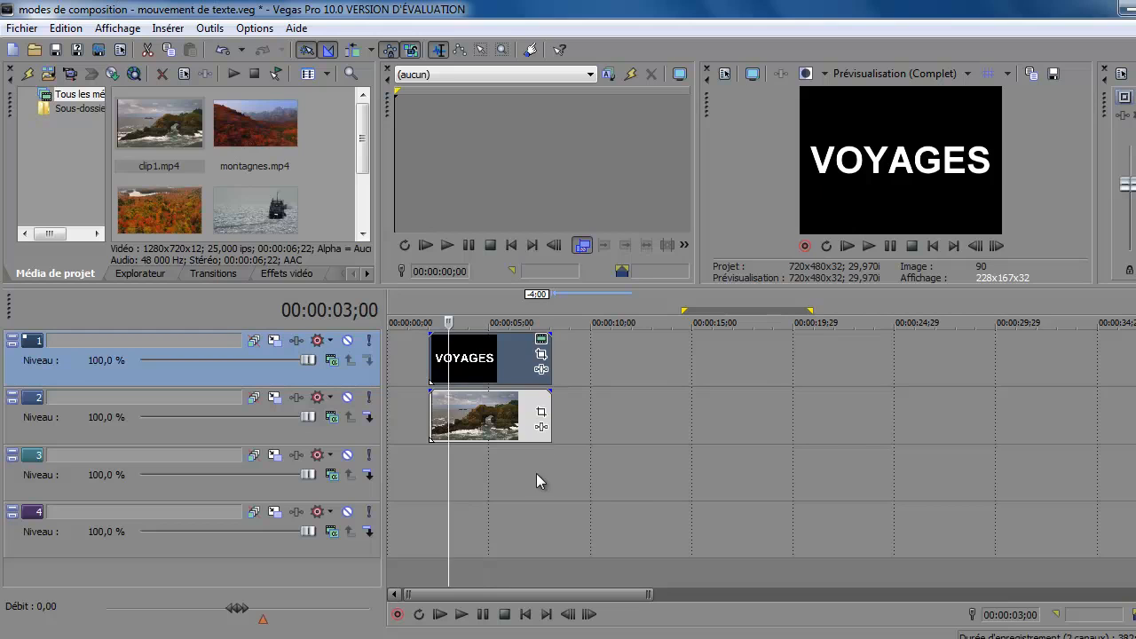
# Set track 1's compositing mode to Multiplier (Masque) and play back the masked text
pyautogui.click(465, 426)
pyautogui.click(448, 421)
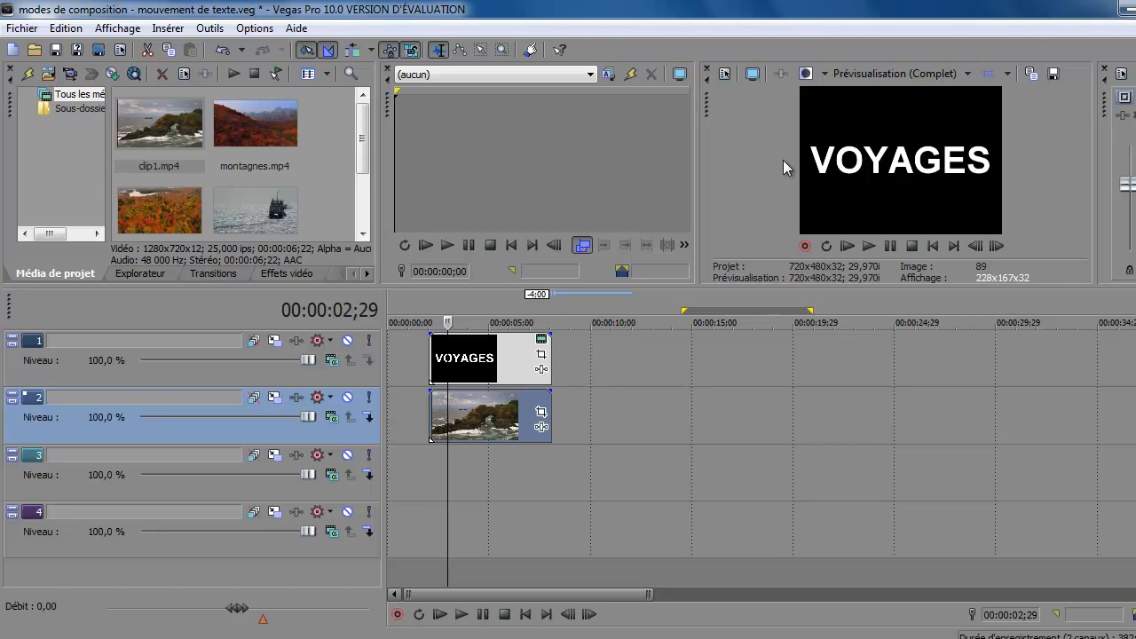
pyautogui.click(332, 362)
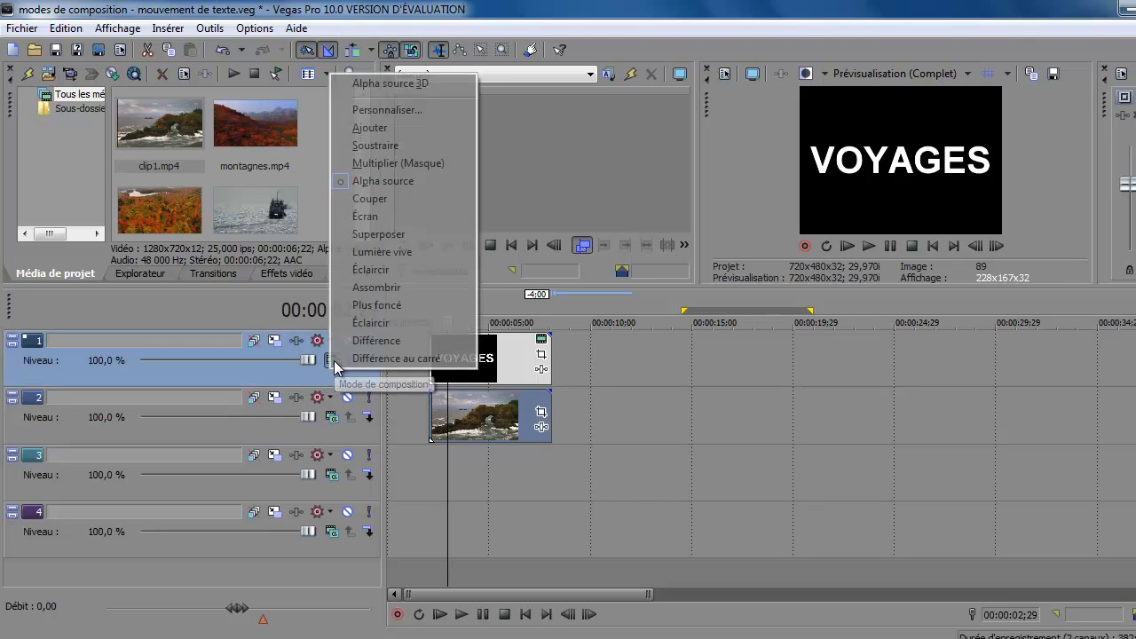
pyautogui.click(408, 166)
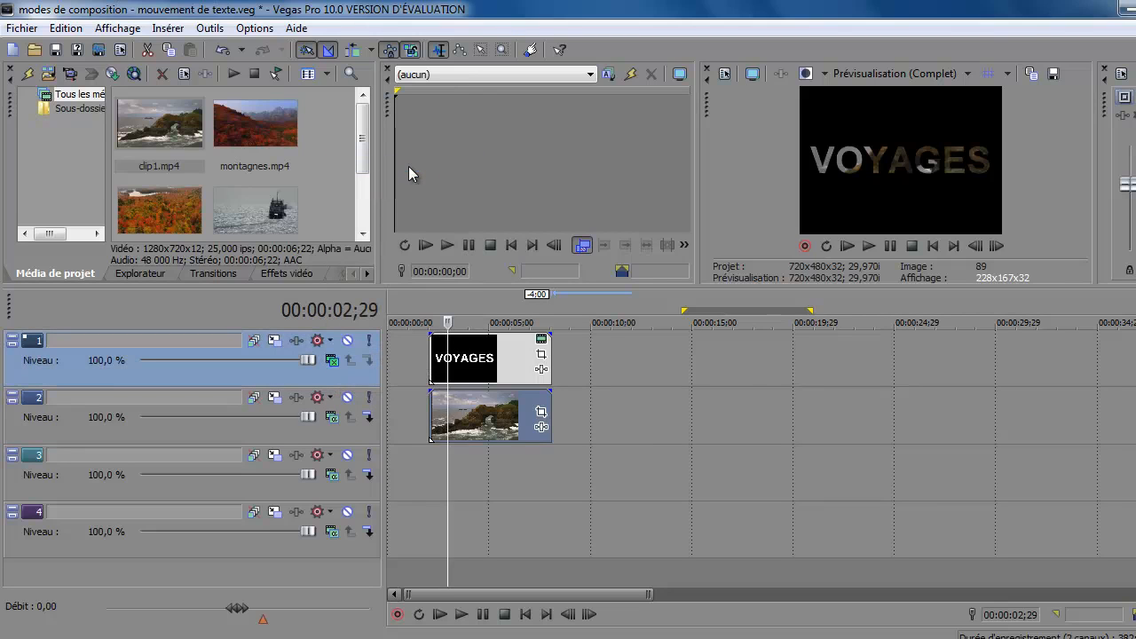
pyautogui.press('space')
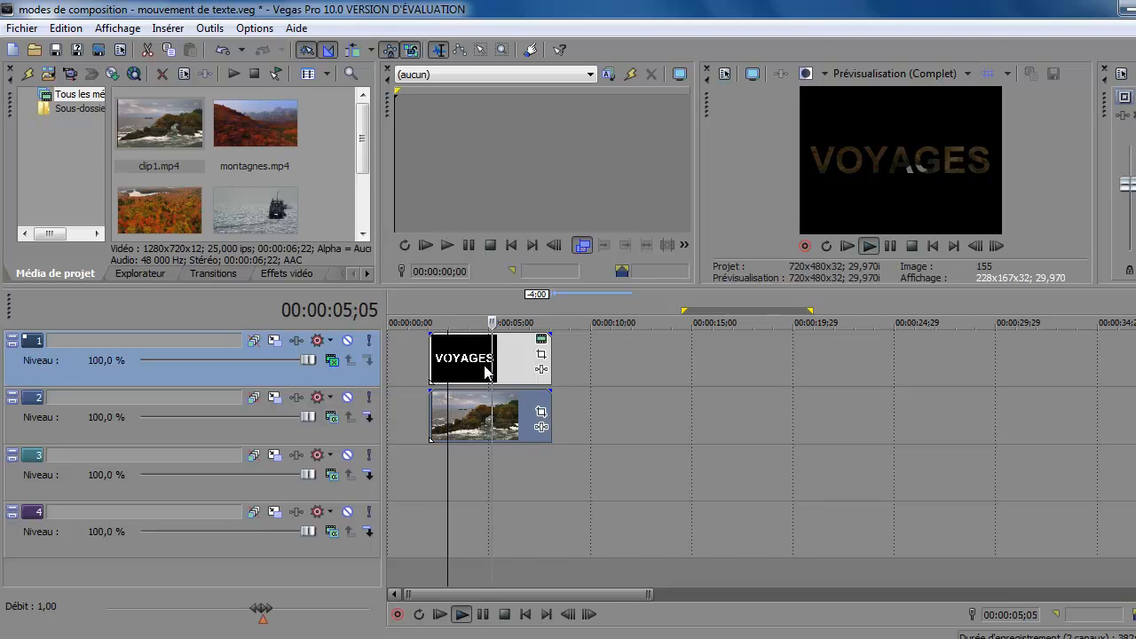
pyautogui.press('space')
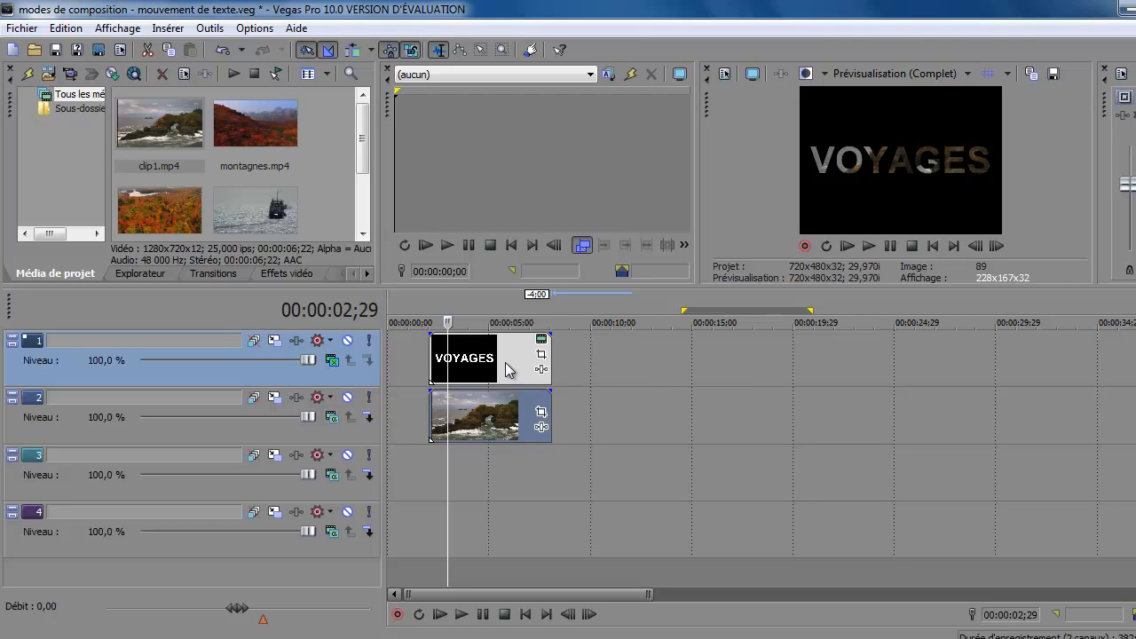
# Place Smoke cloud 1.wmv on track 3 at the start of the other clips and trim its end to match theirs
pyautogui.click(435, 476)
pyautogui.moveTo(364, 141); pyautogui.dragTo(362, 196)
pyautogui.click(180, 189)
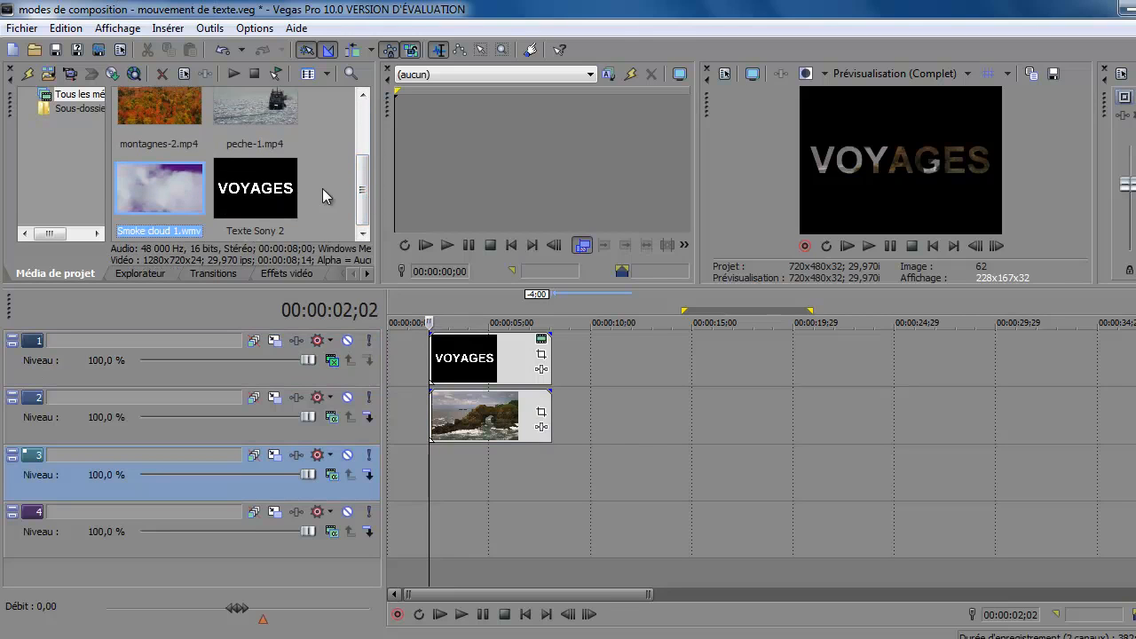
pyautogui.moveTo(154, 189); pyautogui.dragTo(440, 479)
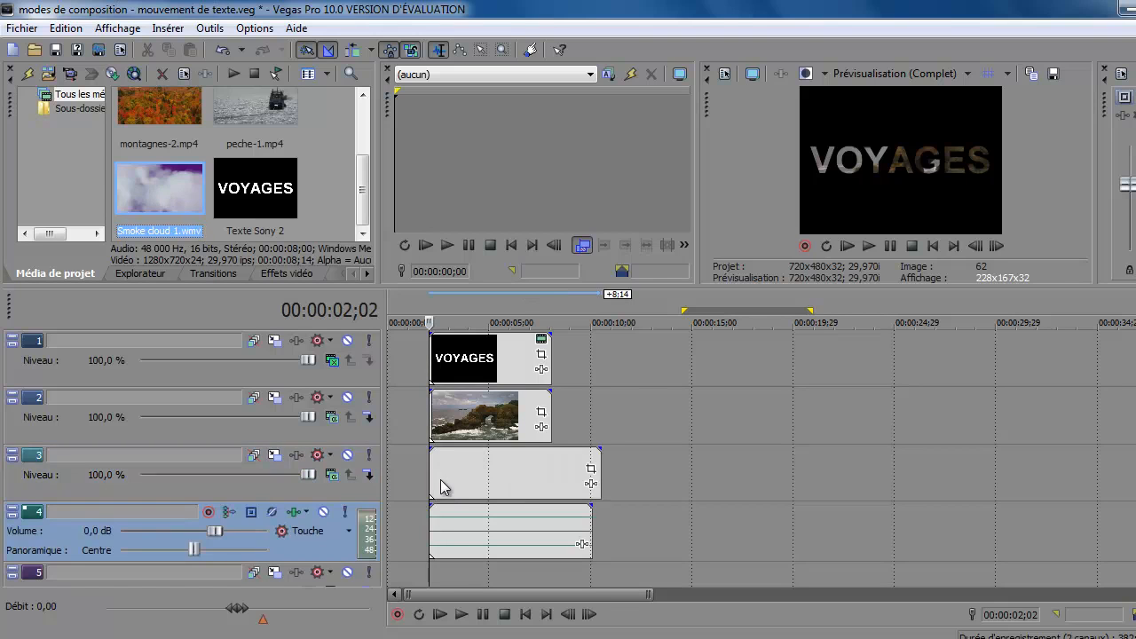
pyautogui.moveTo(598, 479); pyautogui.dragTo(551, 480)
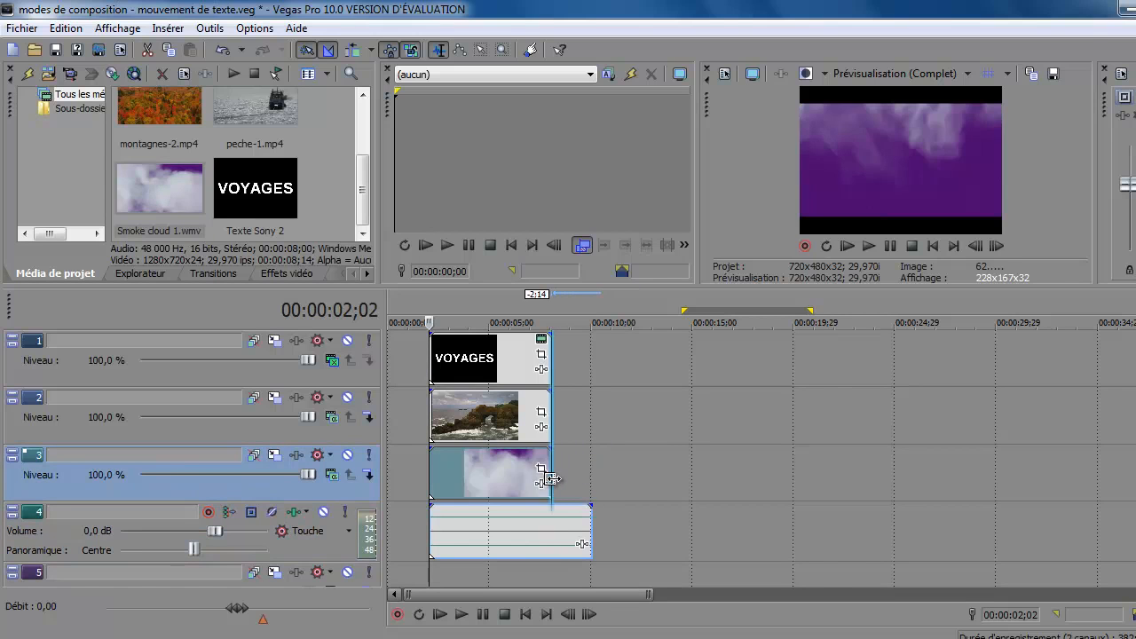
# Delete the smoke clip's audio event and the empty audio track 4
pyautogui.click(500, 533)
pyautogui.press('Delete')
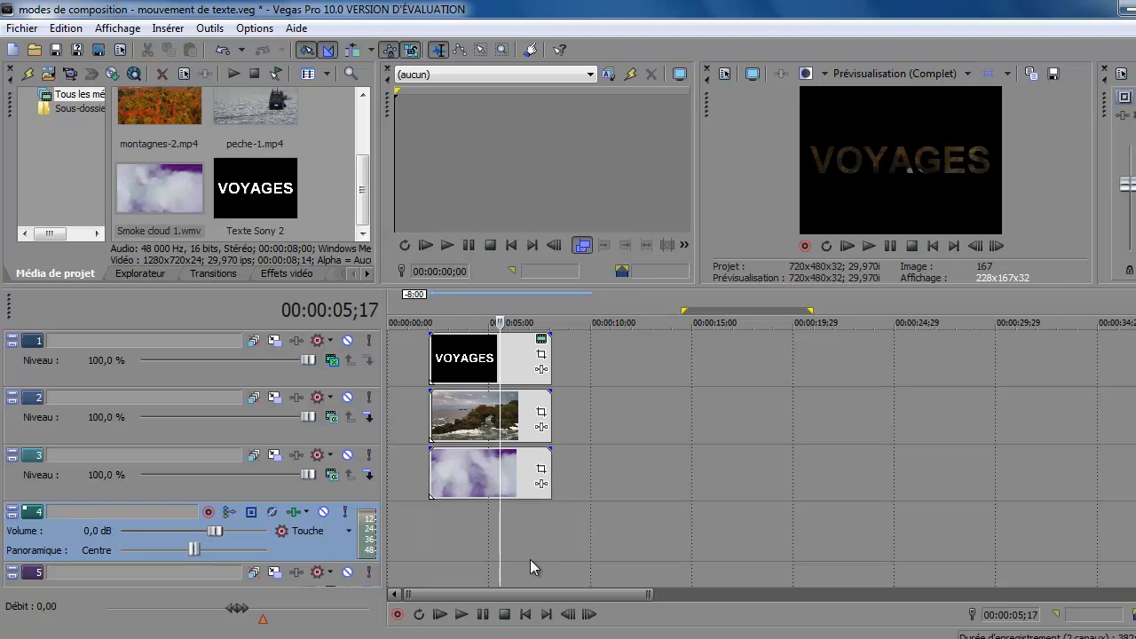
pyautogui.press('Delete')
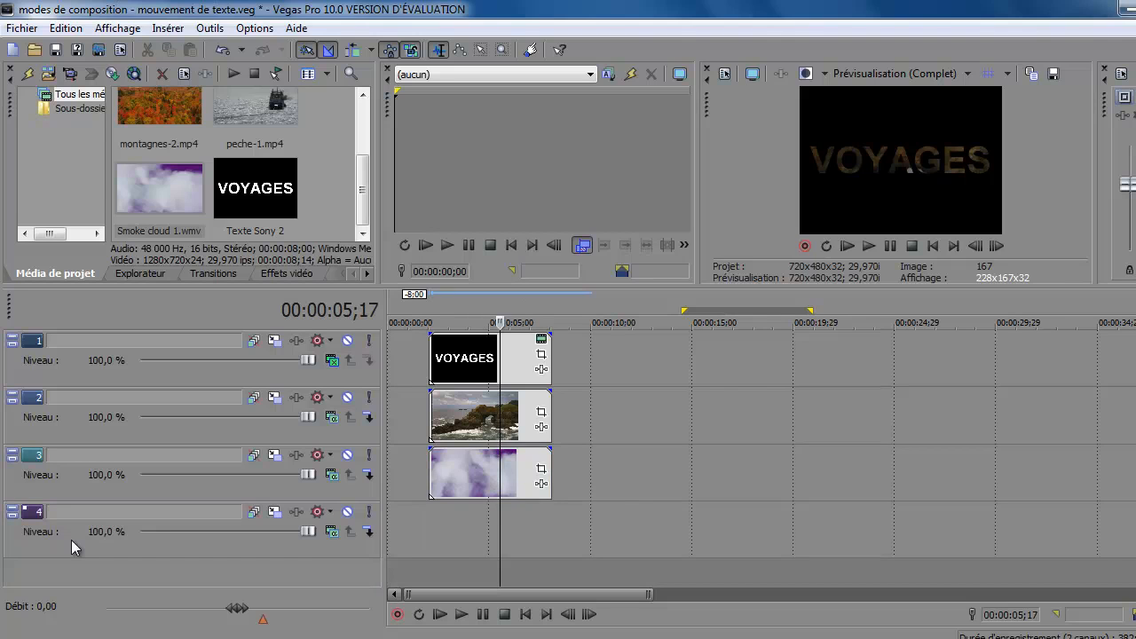
# Make track 2 with clip1 a compositing child of the text track 1
pyautogui.click(455, 487)
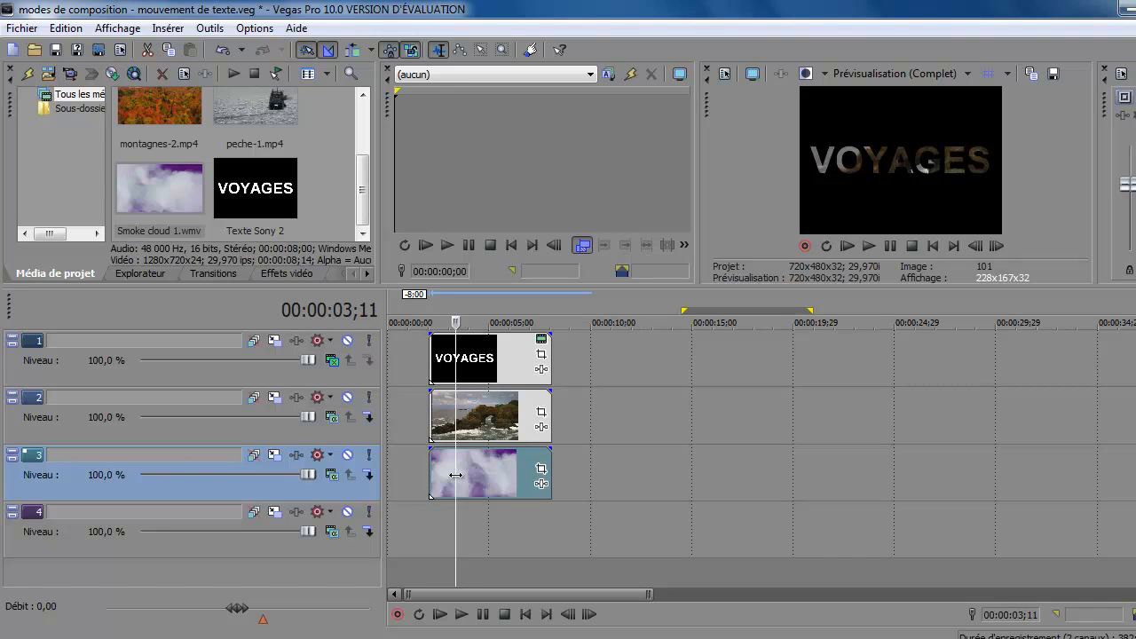
pyautogui.click(451, 480)
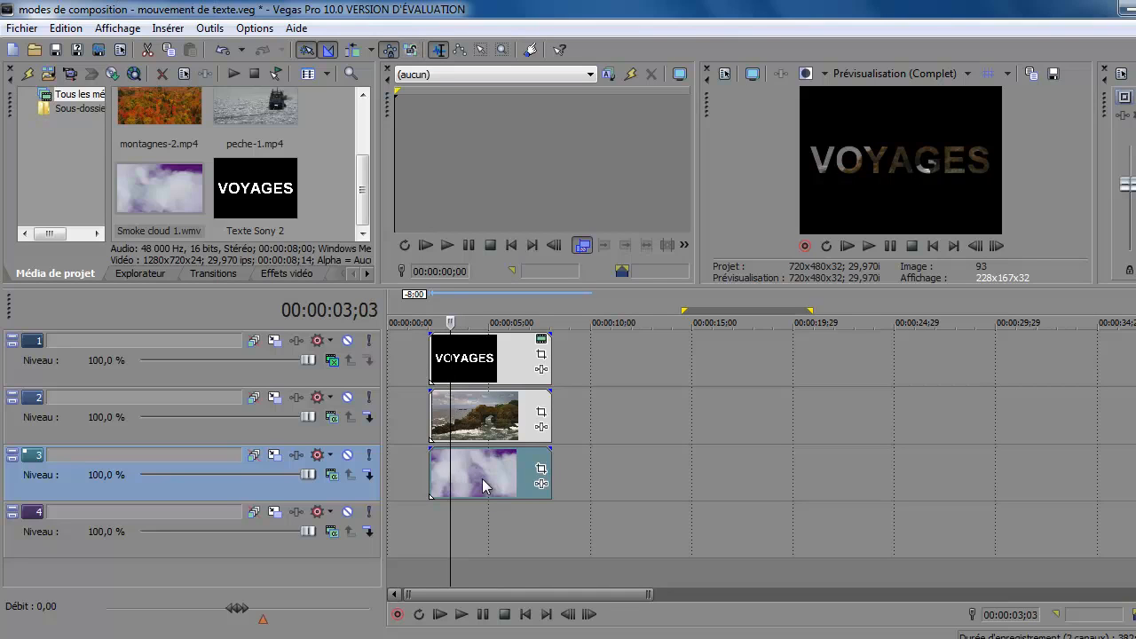
pyautogui.click(453, 475)
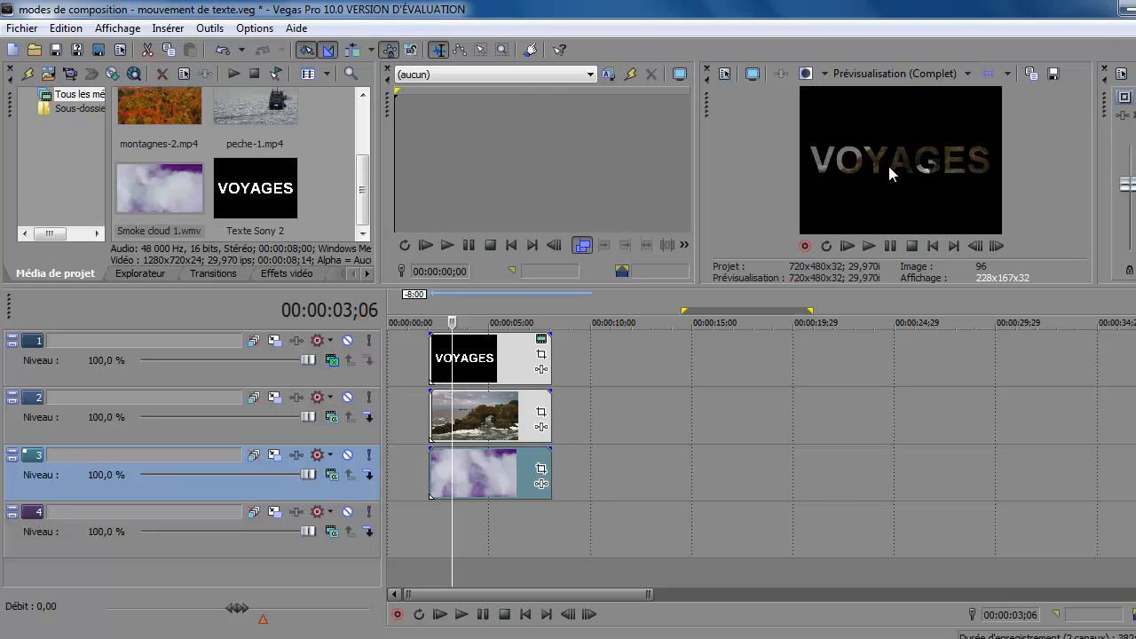
pyautogui.click(360, 439)
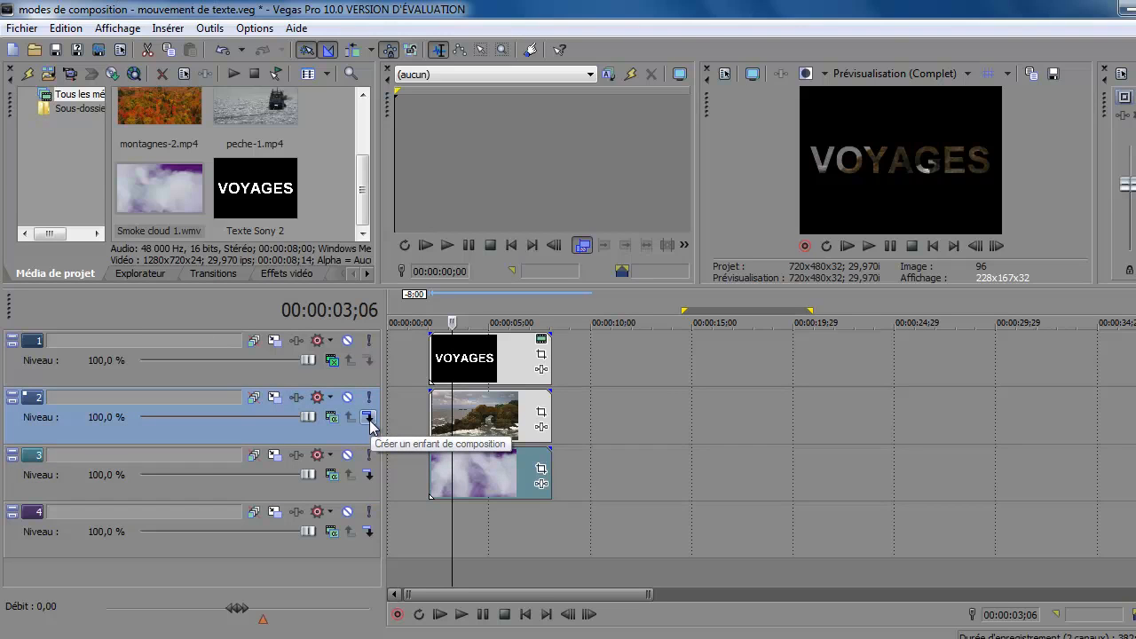
pyautogui.click(369, 421)
# Examine the clips on the three tracks and the parent track motion settings of track 1
pyautogui.click(480, 428)
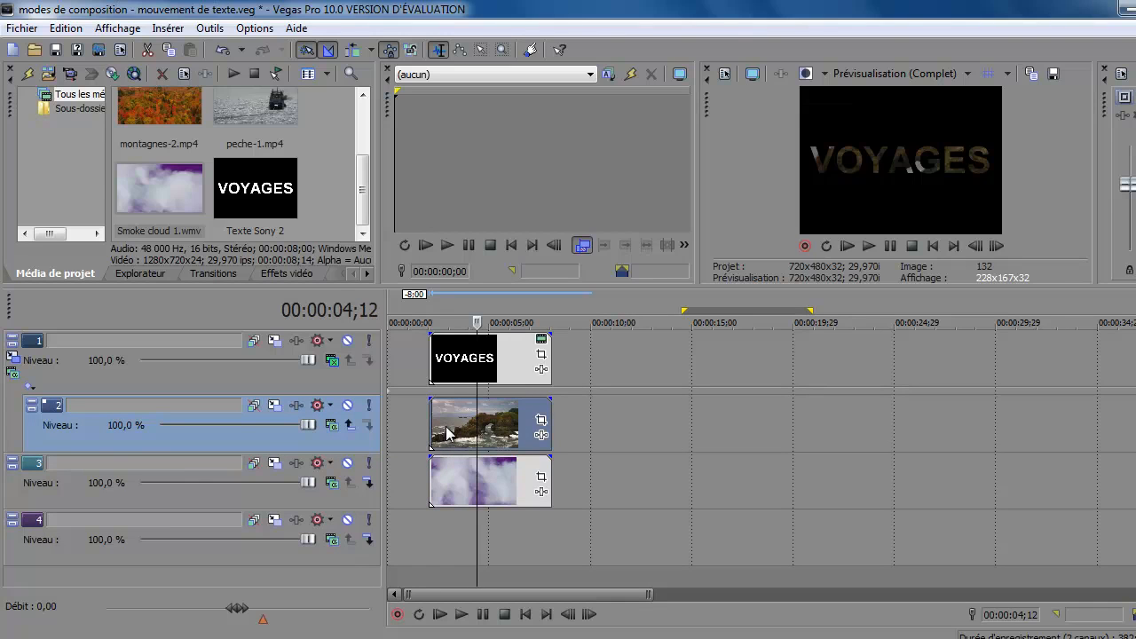
pyautogui.click(449, 371)
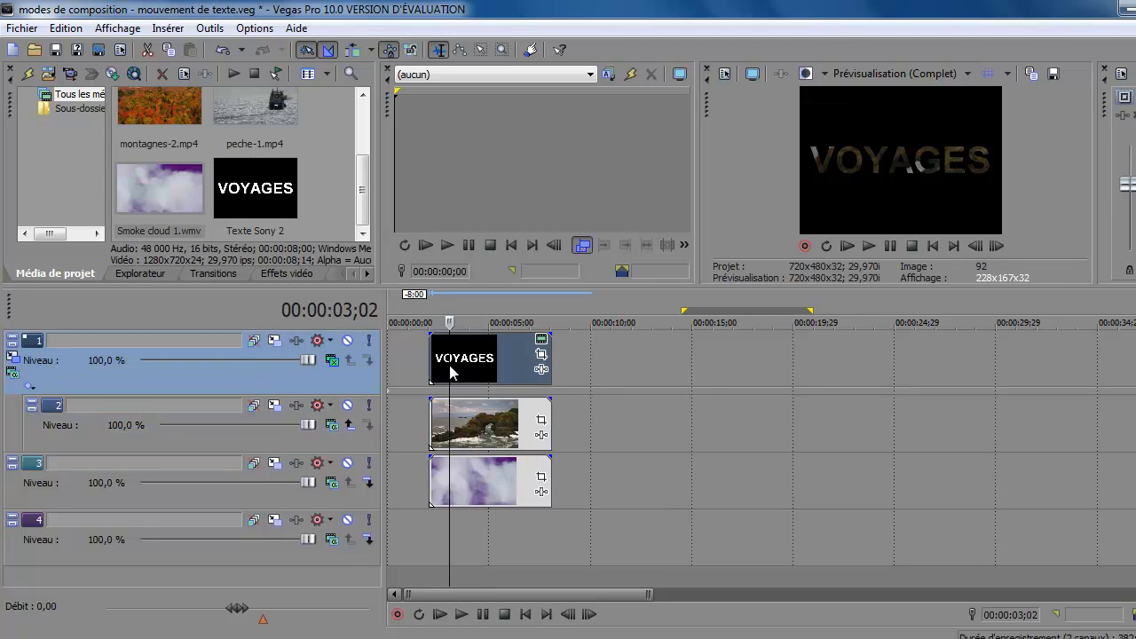
pyautogui.click(455, 428)
pyautogui.click(452, 490)
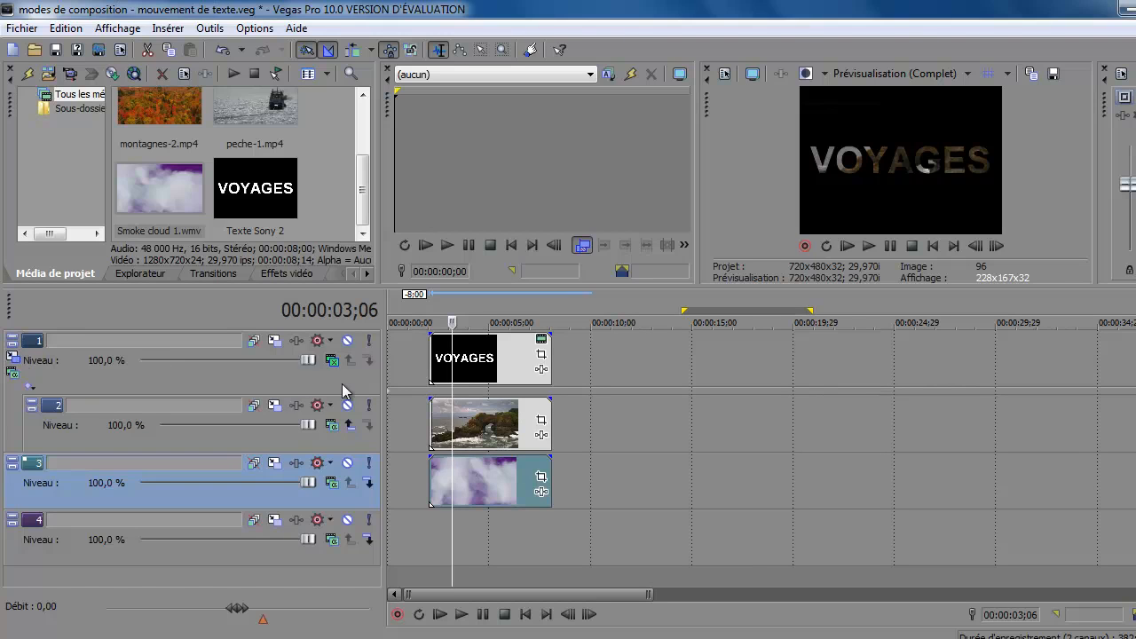
pyautogui.click(14, 357)
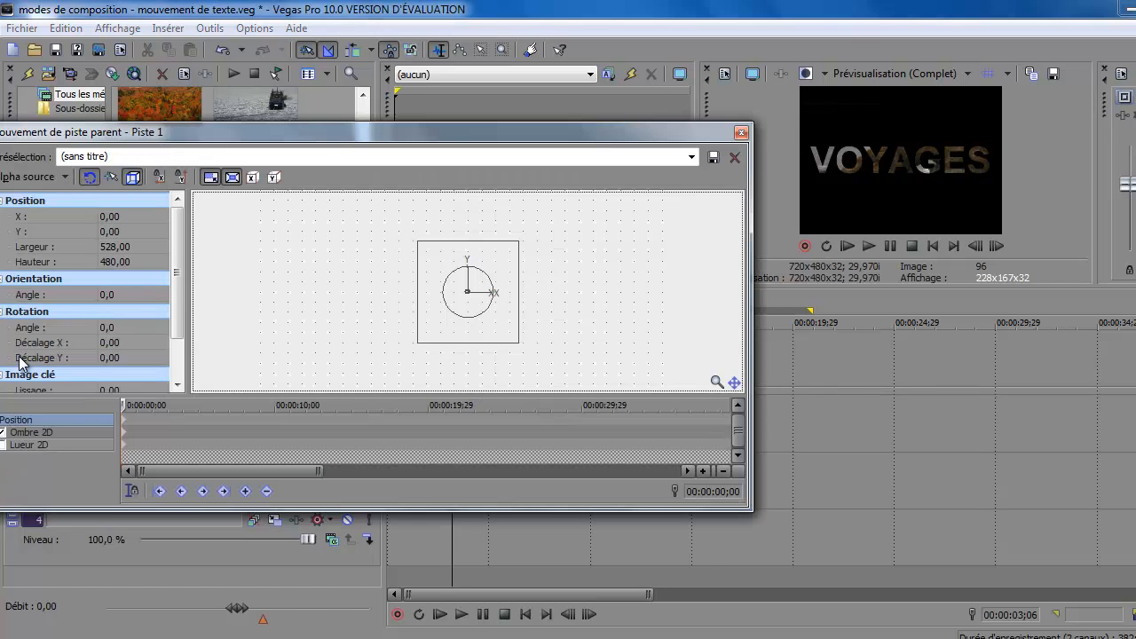
pyautogui.click(742, 133)
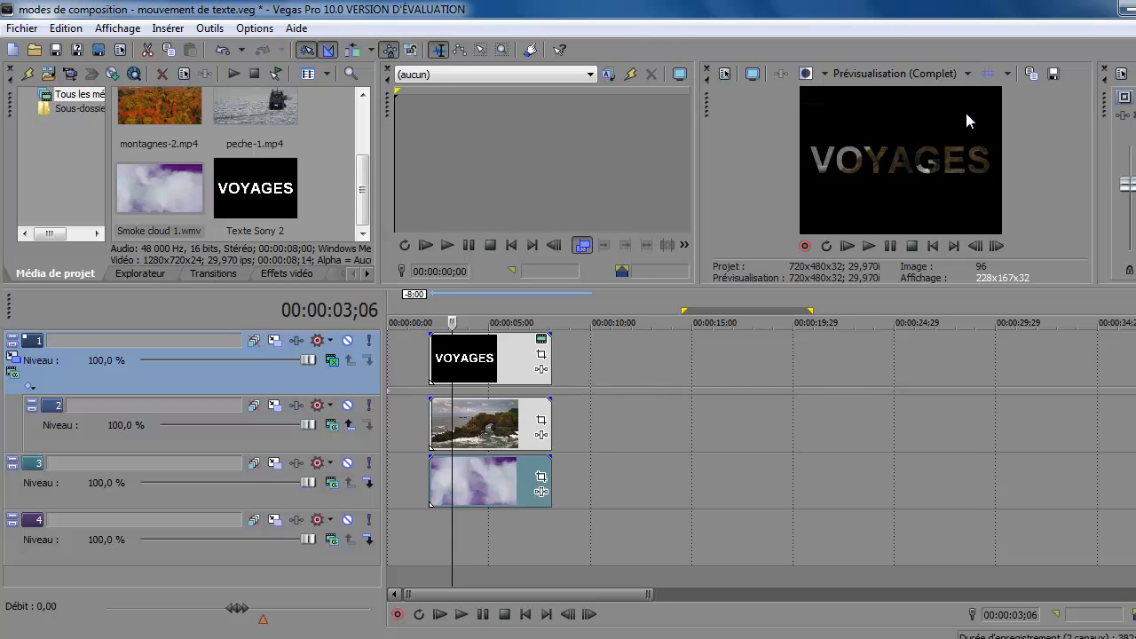
# Add the Générateur de masques Sony effect to the VOYAGES text event on track 1, keeping the luminance mask type
pyautogui.click(481, 425)
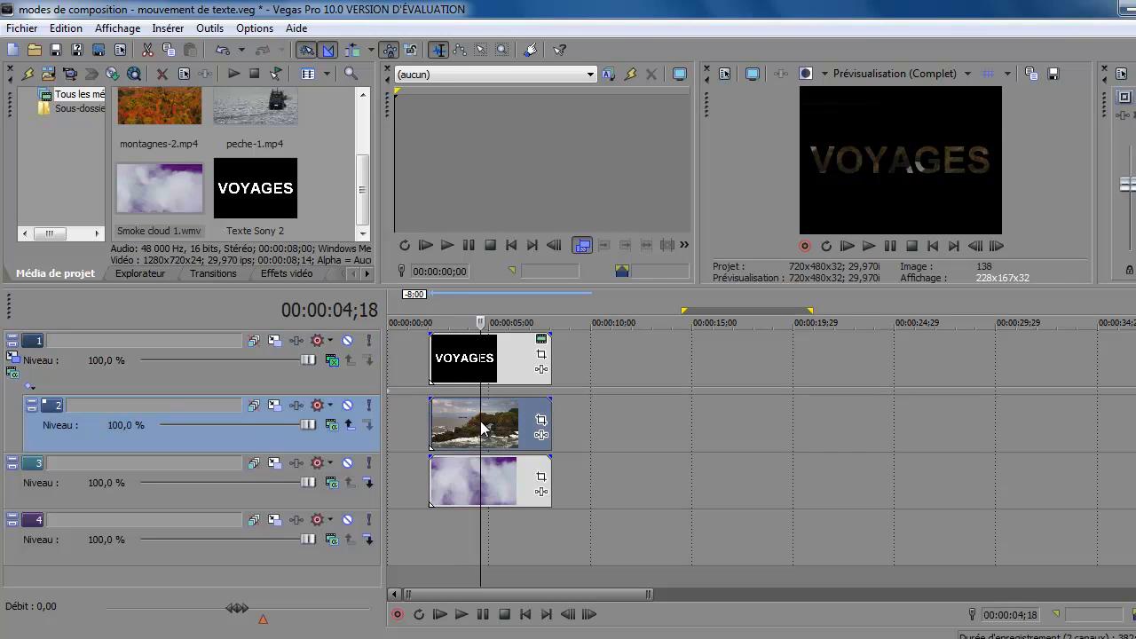
pyautogui.click(460, 483)
pyautogui.click(541, 371)
pyautogui.moveTo(694, 160); pyautogui.dragTo(607, 148)
pyautogui.moveTo(464, 488); pyautogui.dragTo(537, 495)
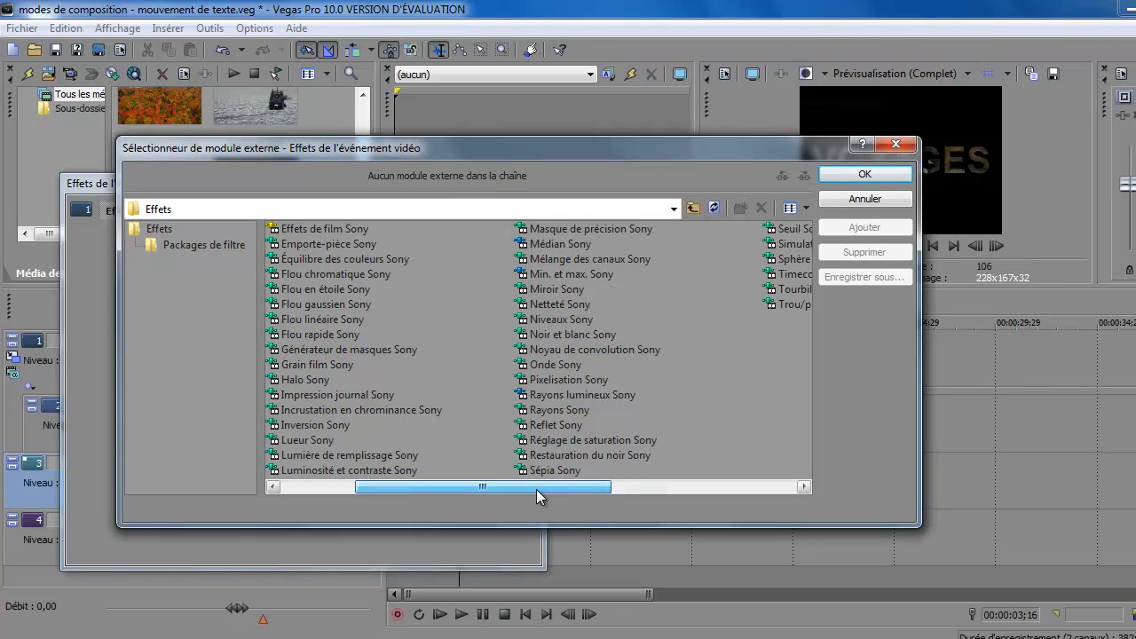
pyautogui.click(380, 350)
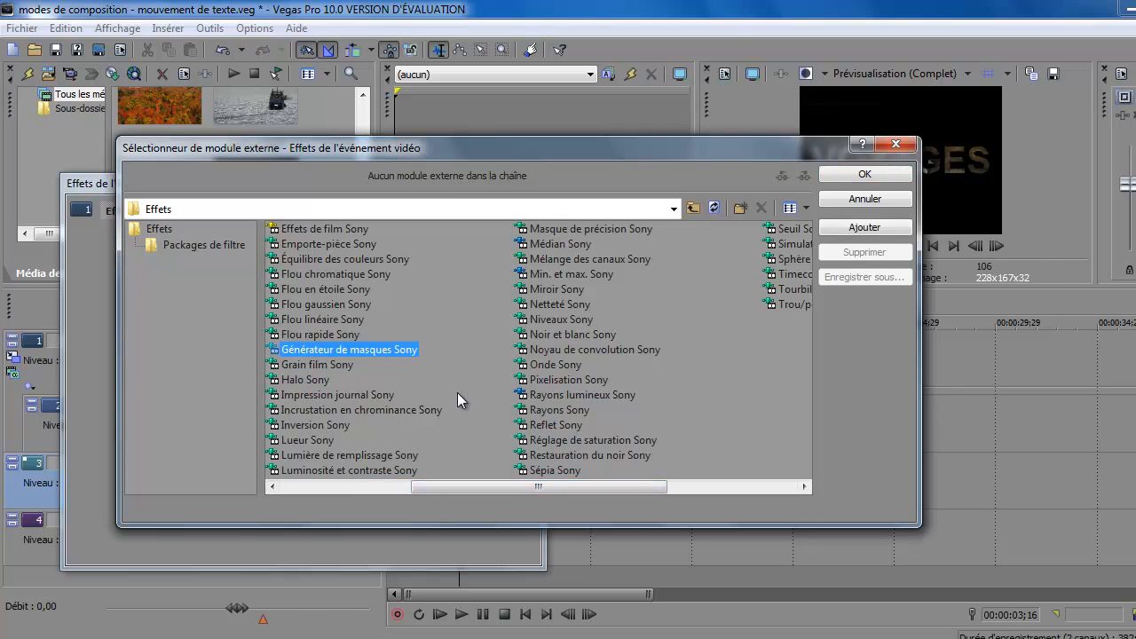
pyautogui.click(868, 228)
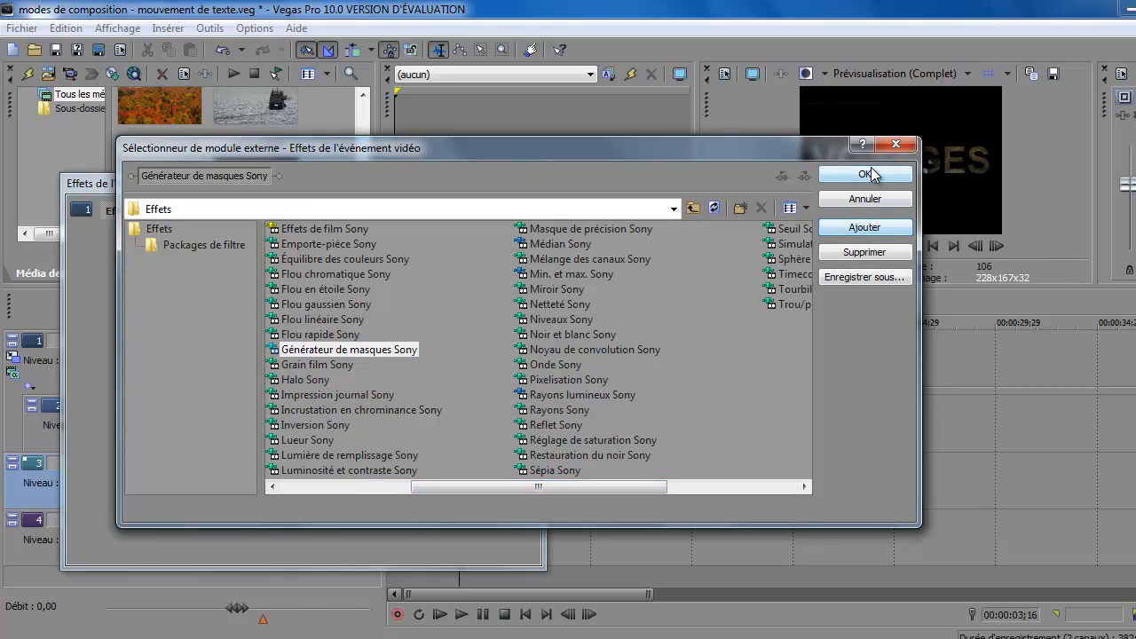
pyautogui.click(874, 175)
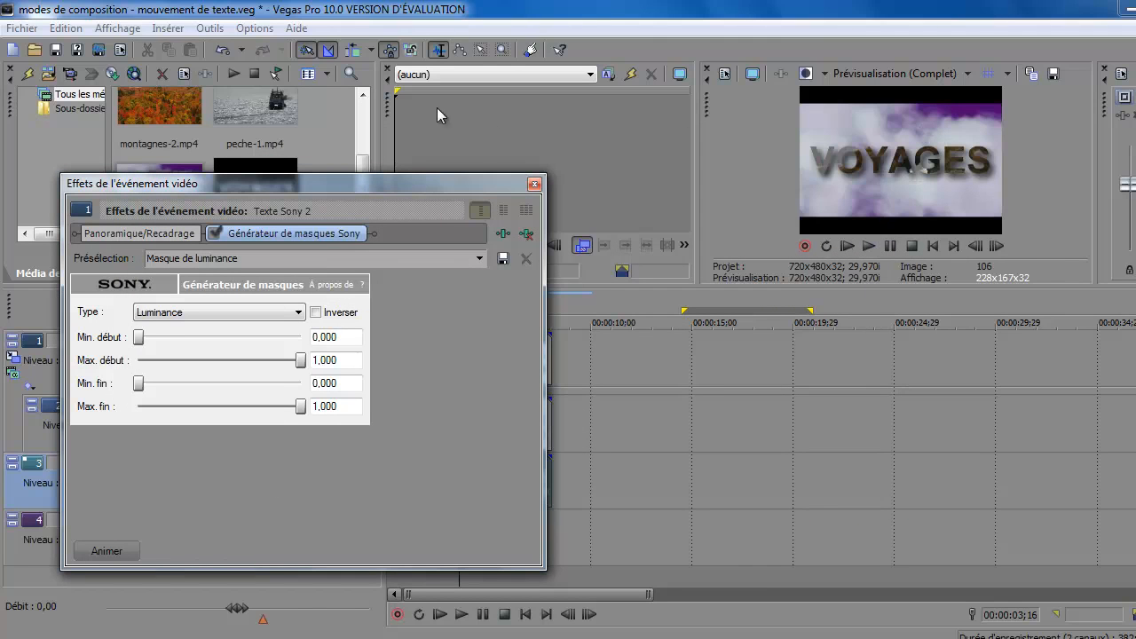
pyautogui.click(534, 184)
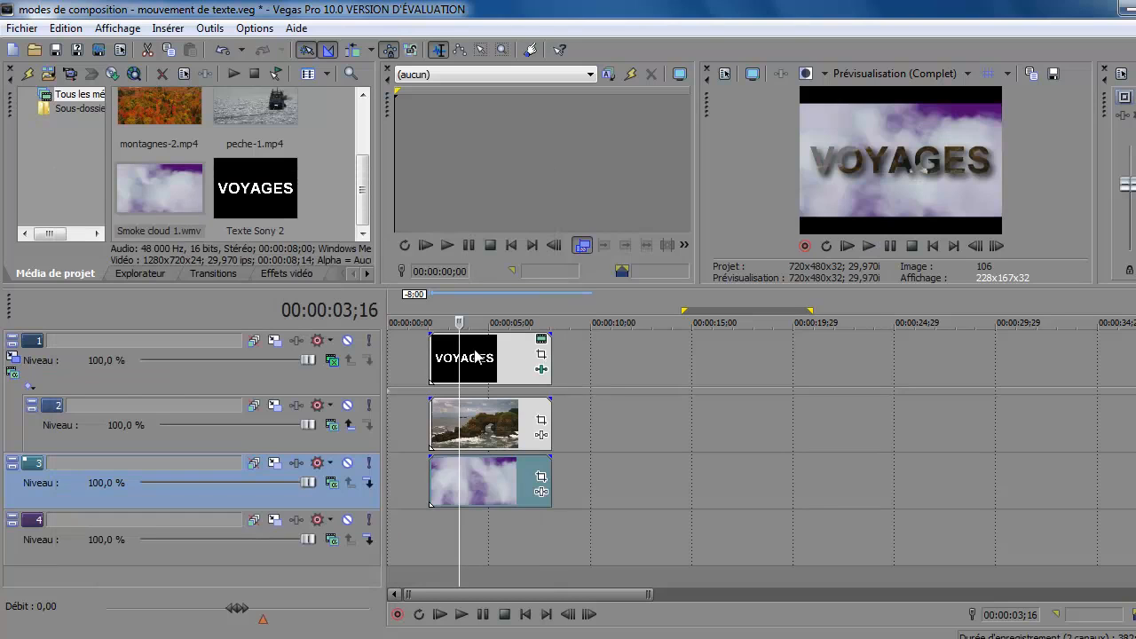
# Play back the masked title over the smoke and check the composite at several points of the clips
pyautogui.click(482, 494)
pyautogui.click(474, 357)
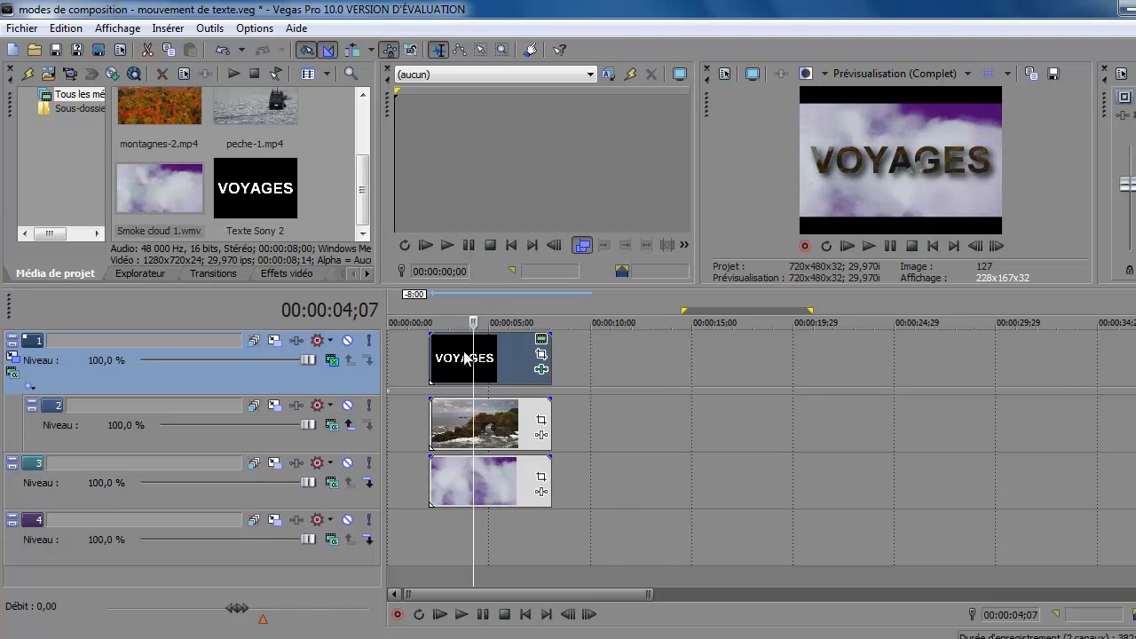
pyautogui.click(439, 364)
pyautogui.press('space')
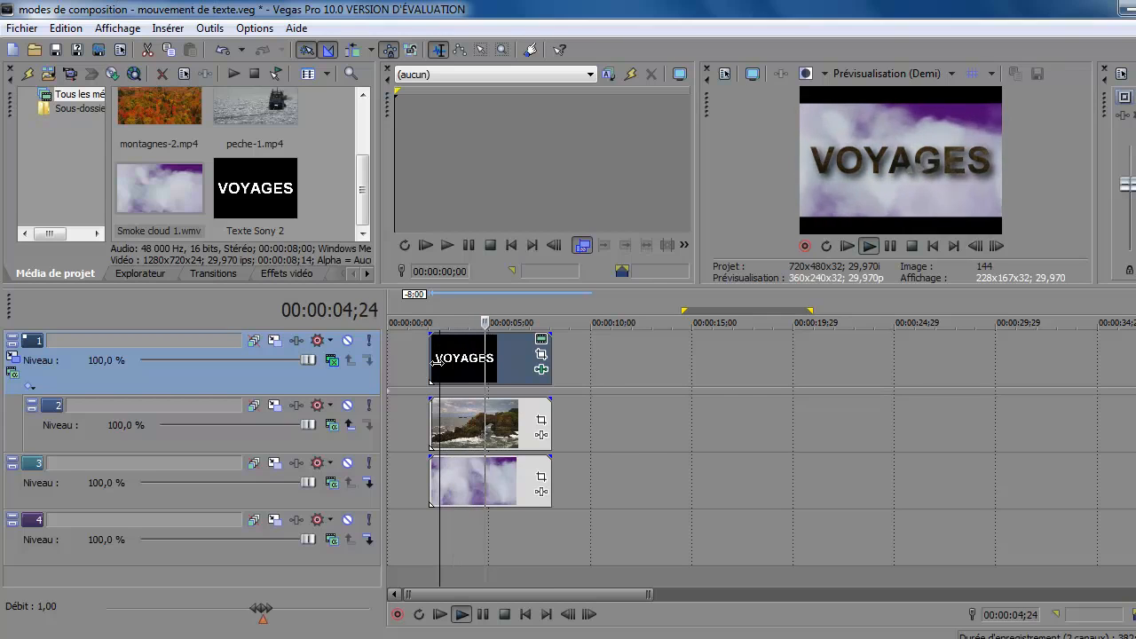
pyautogui.press('space')
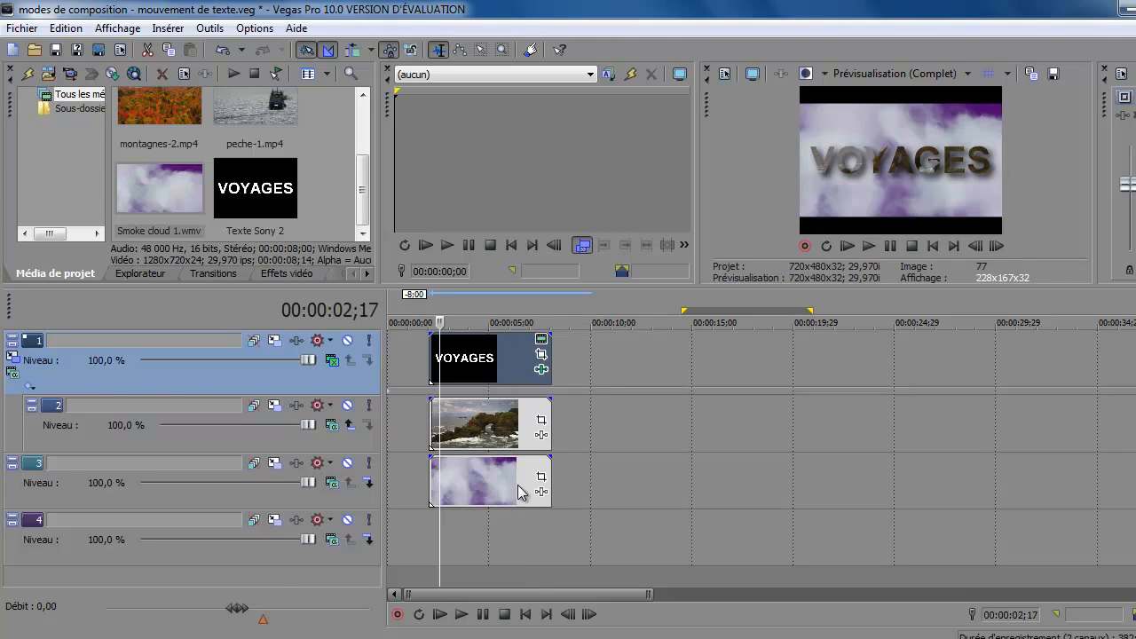
pyautogui.click(547, 487)
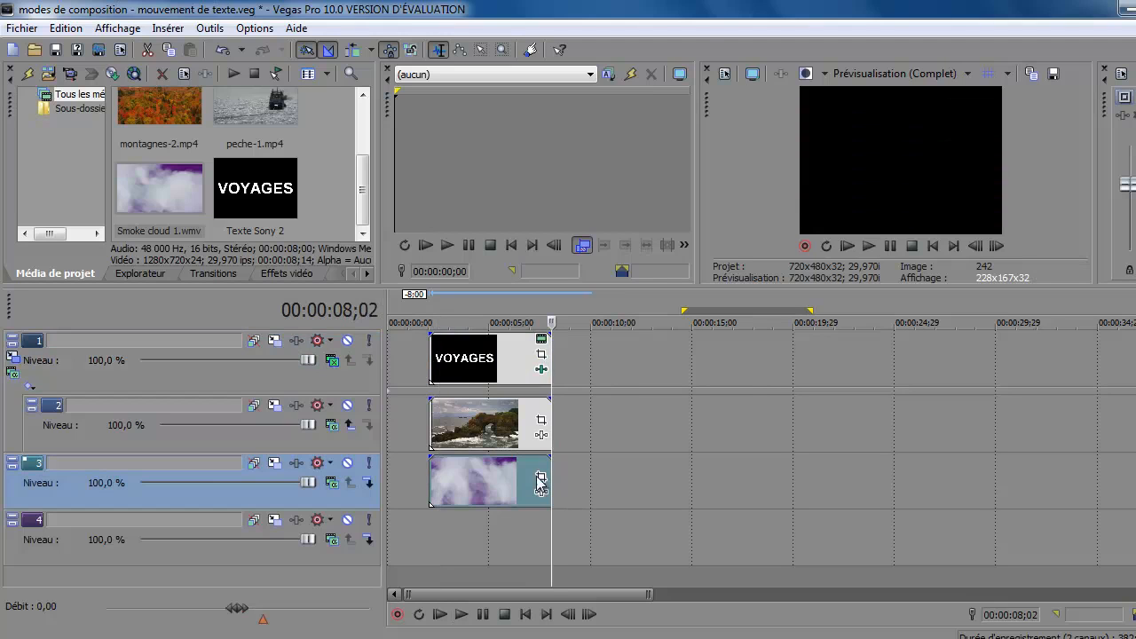
pyautogui.click(448, 371)
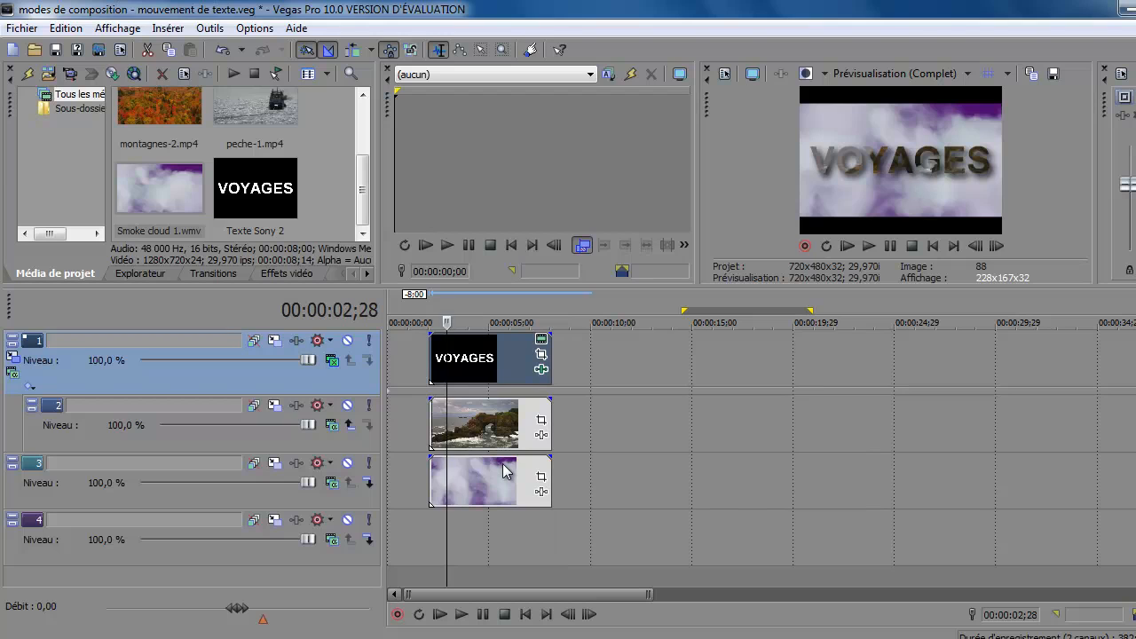
pyautogui.click(443, 372)
pyautogui.click(446, 375)
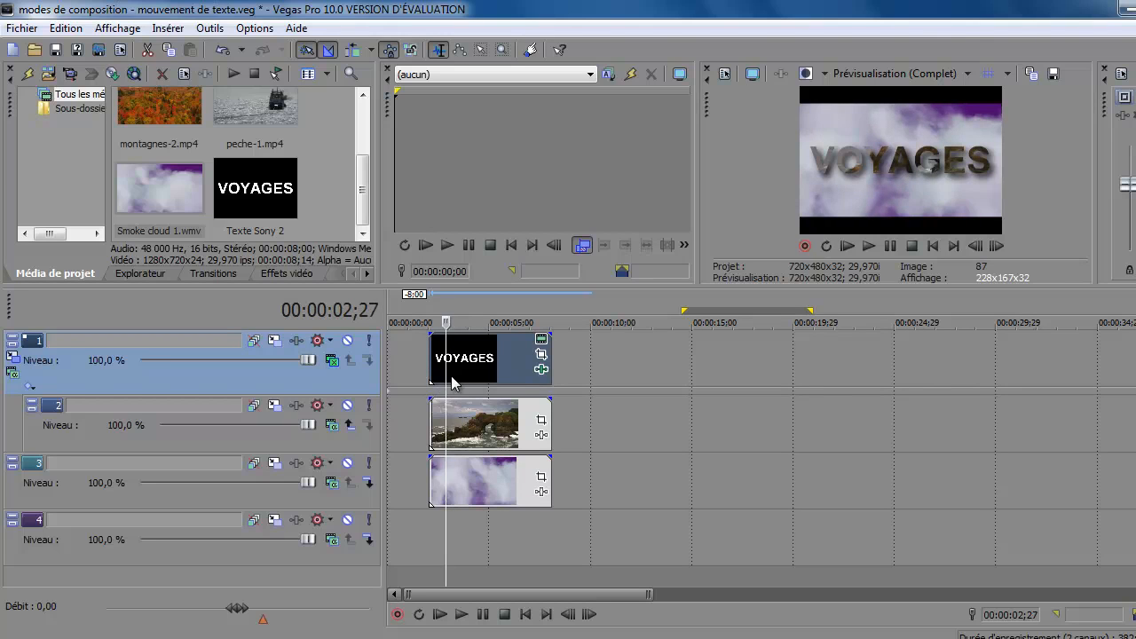
# Add position keyframes to the text event's pan/crop at about half a second and at 00:00:04;16
pyautogui.click(541, 355)
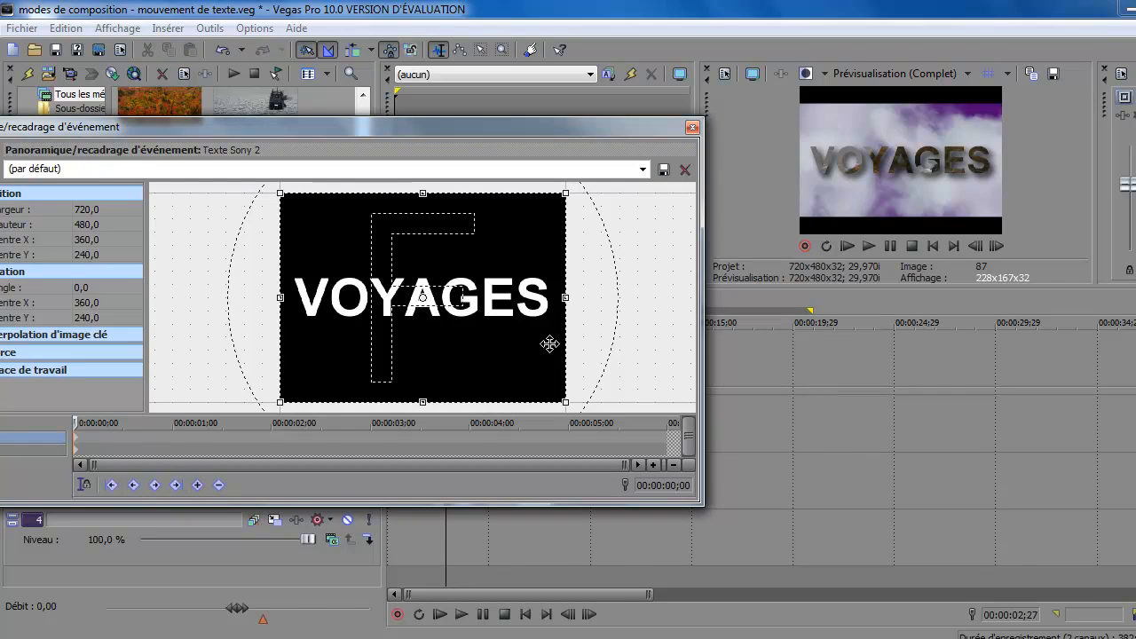
pyautogui.moveTo(78, 423); pyautogui.dragTo(113, 423)
pyautogui.moveTo(319, 127); pyautogui.dragTo(980, 186)
pyautogui.moveTo(759, 479); pyautogui.dragTo(769, 479)
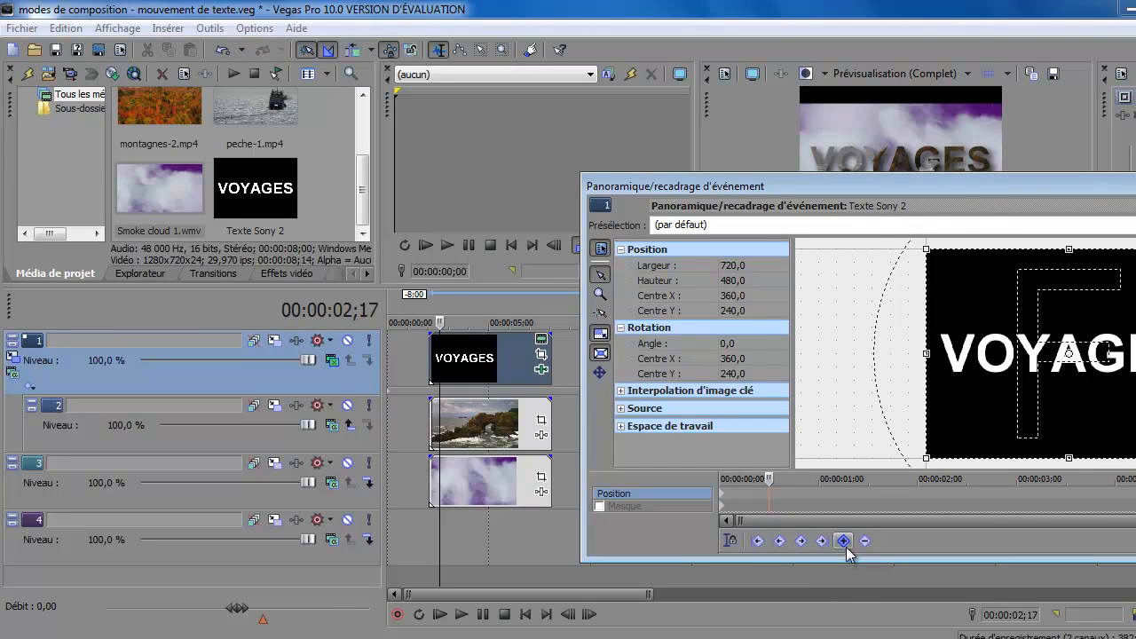
pyautogui.moveTo(881, 183); pyautogui.dragTo(856, 183)
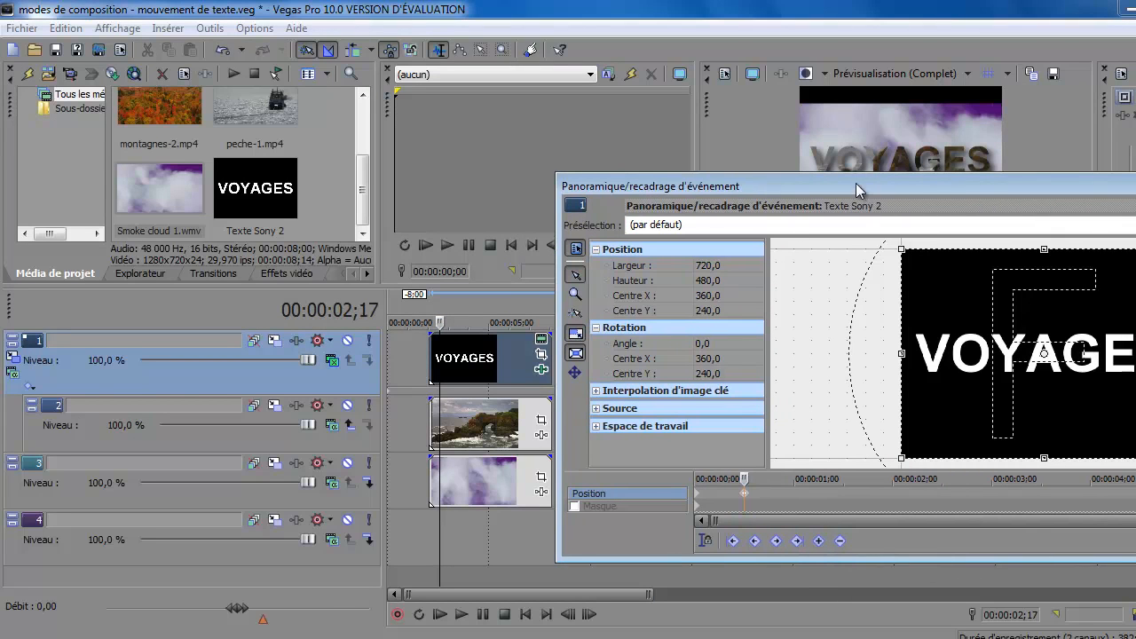
pyautogui.moveTo(744, 480); pyautogui.dragTo(1135, 488)
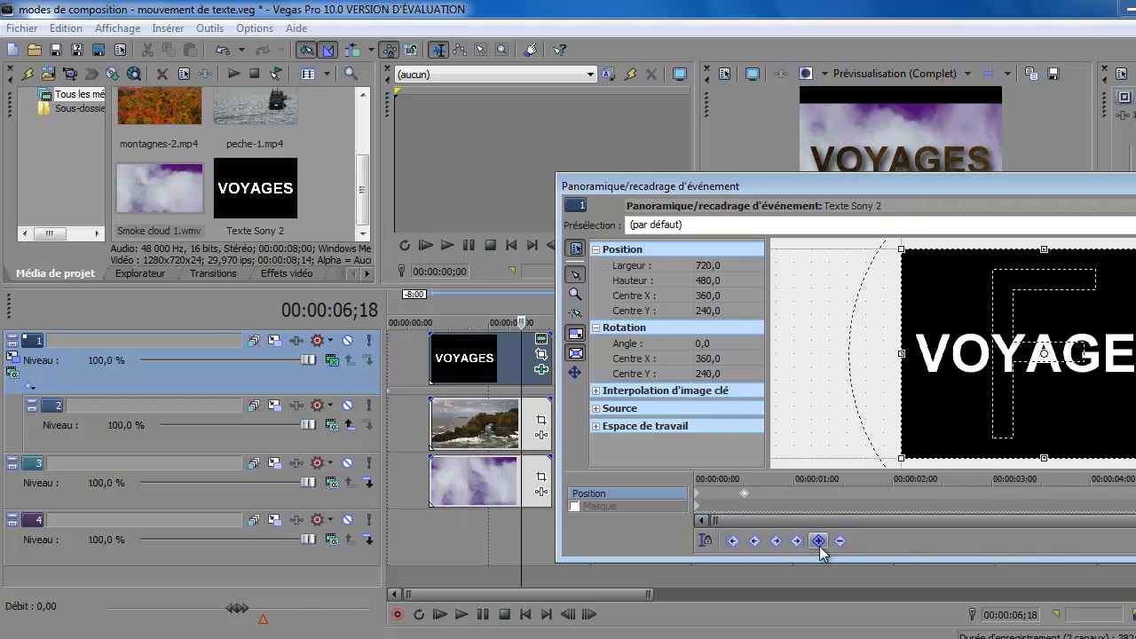
pyautogui.moveTo(1052, 187); pyautogui.dragTo(520, 184)
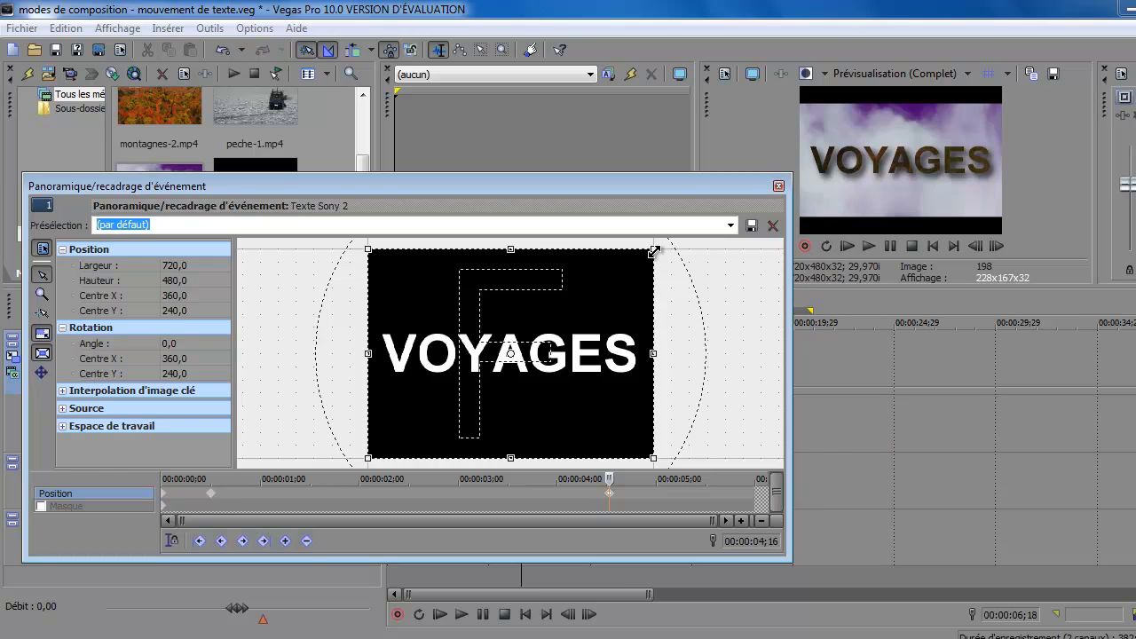
# At the 00:00:04;16 keyframe, shrink the text's crop frame to about 6.5 × 4.3, centred inside the A's stroke at X 379.1, Y 233.8
pyautogui.moveTo(654, 249); pyautogui.dragTo(603, 324)
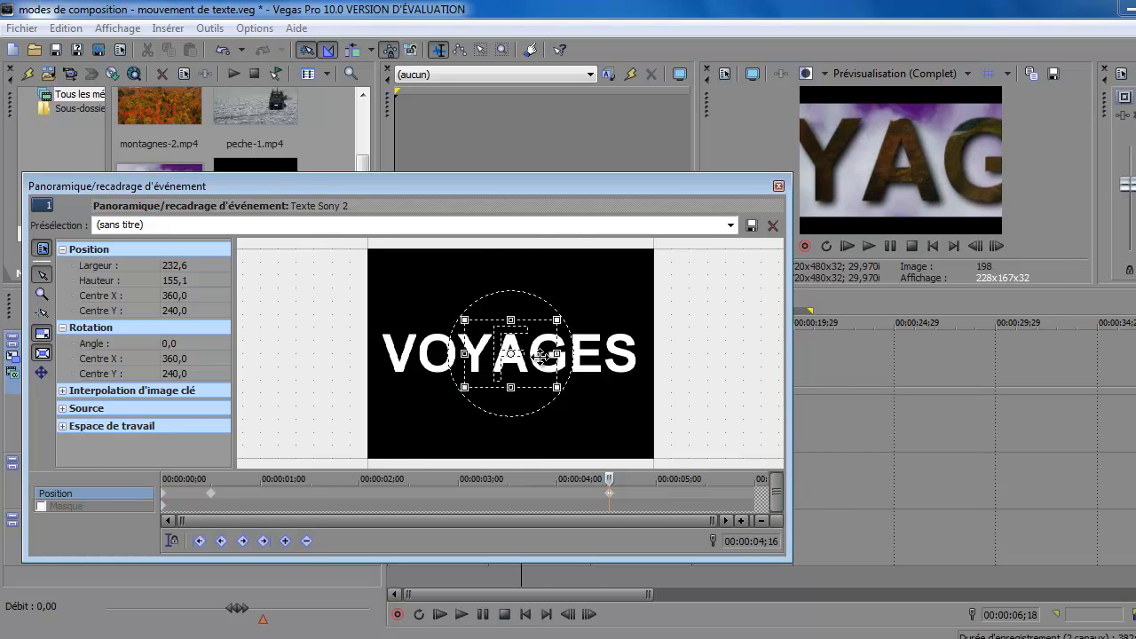
pyautogui.moveTo(541, 356)
pyautogui.mouseDown()
pyautogui.moveTo(559, 329)
pyautogui.moveTo(554, 351)
pyautogui.mouseUp()
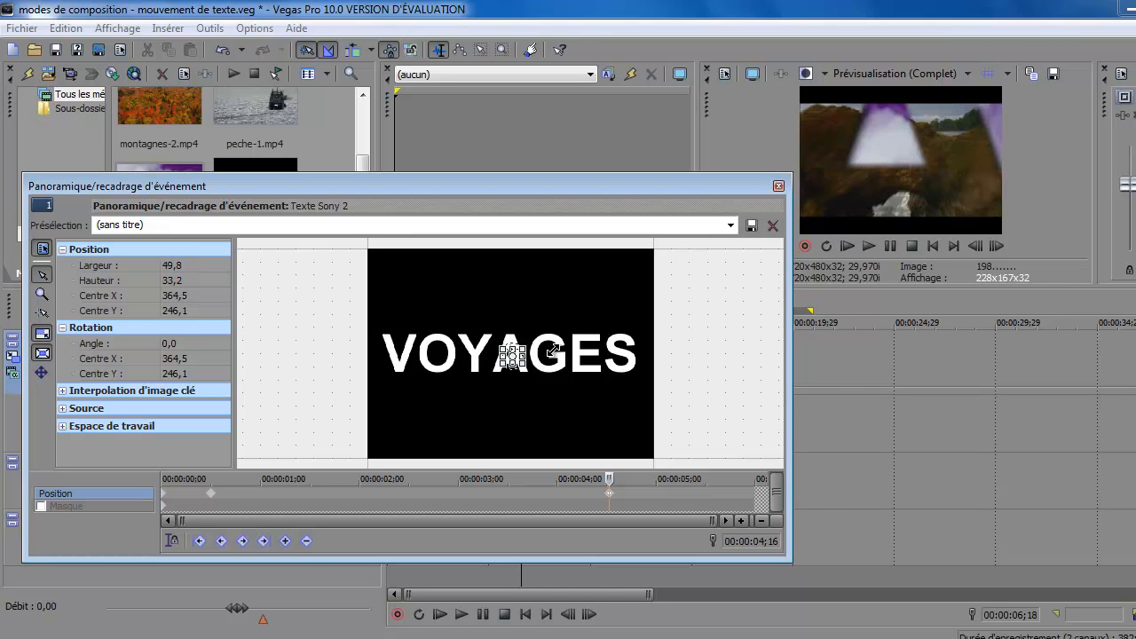
pyautogui.scroll(5, 550, 360)
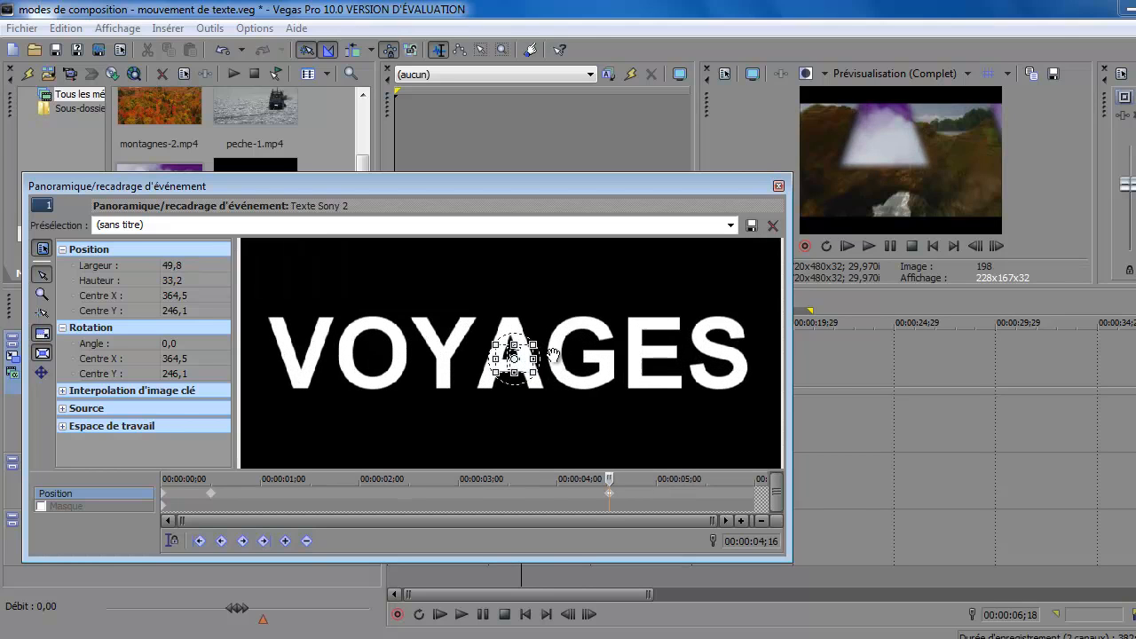
pyautogui.moveTo(523, 357); pyautogui.dragTo(538, 346)
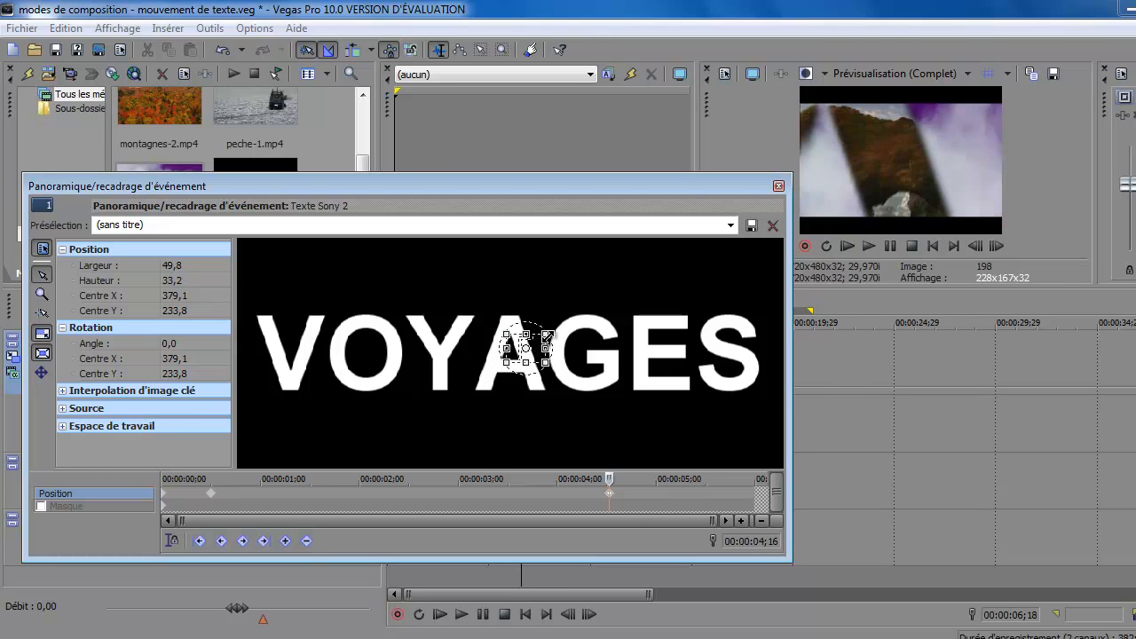
pyautogui.scroll(5, 543, 341)
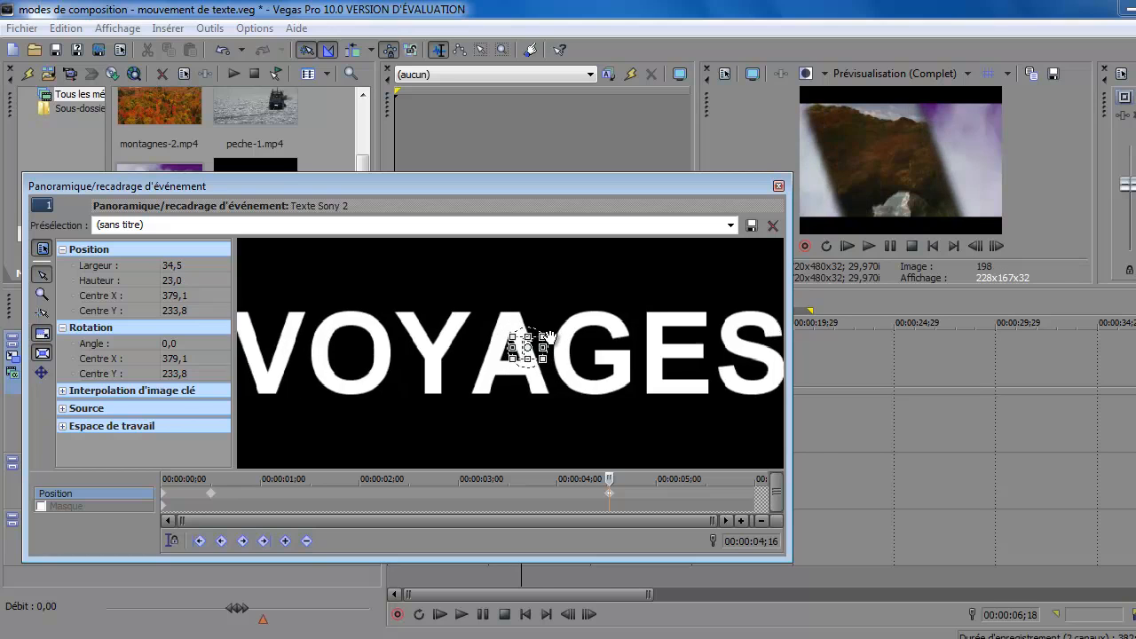
pyautogui.moveTo(568, 325)
pyautogui.mouseDown()
pyautogui.moveTo(555, 332)
pyautogui.moveTo(573, 321)
pyautogui.mouseUp()
pyautogui.scroll(2, 557, 330)
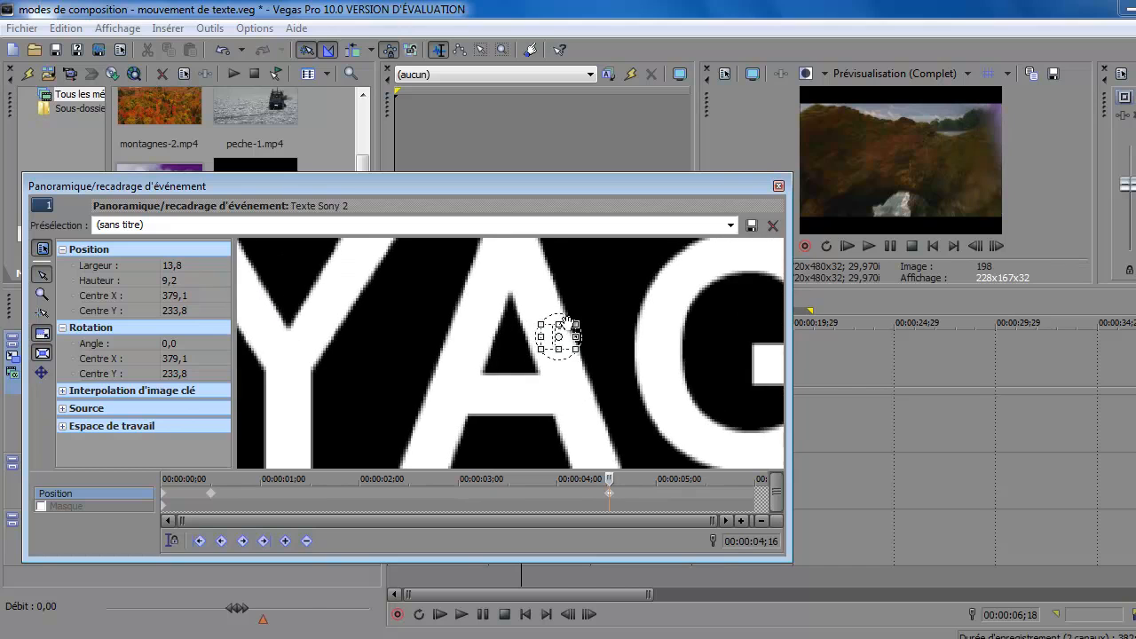
pyautogui.scroll(-2, 565, 323)
pyautogui.scroll(4, 565, 321)
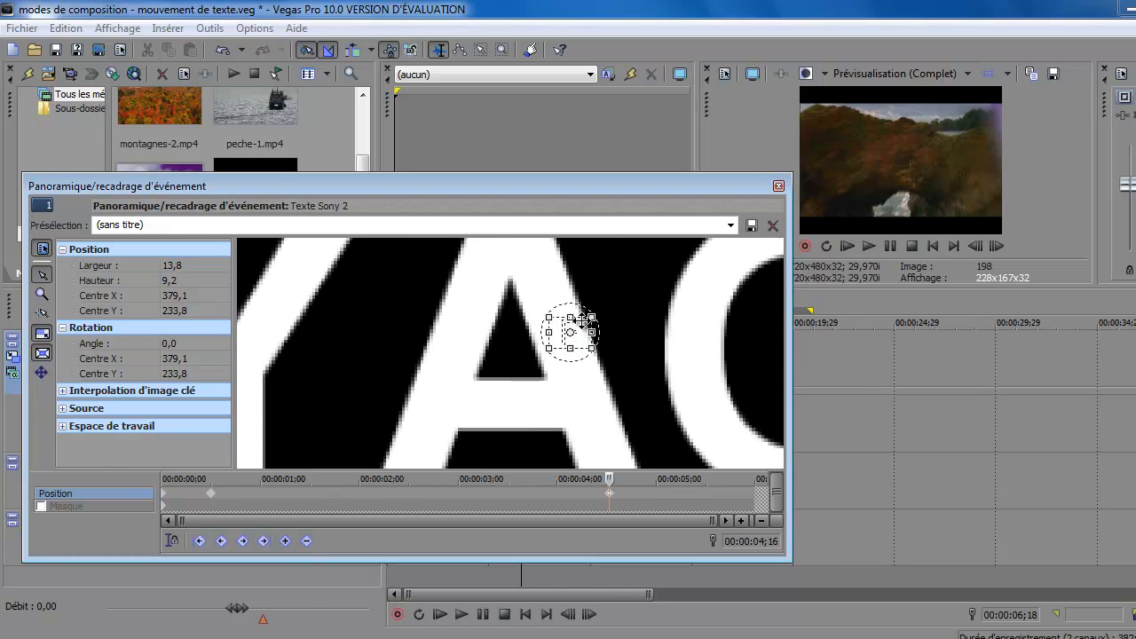
pyautogui.scroll(-2, 580, 323)
pyautogui.scroll(2, 582, 324)
pyautogui.moveTo(600, 312); pyautogui.dragTo(595, 320)
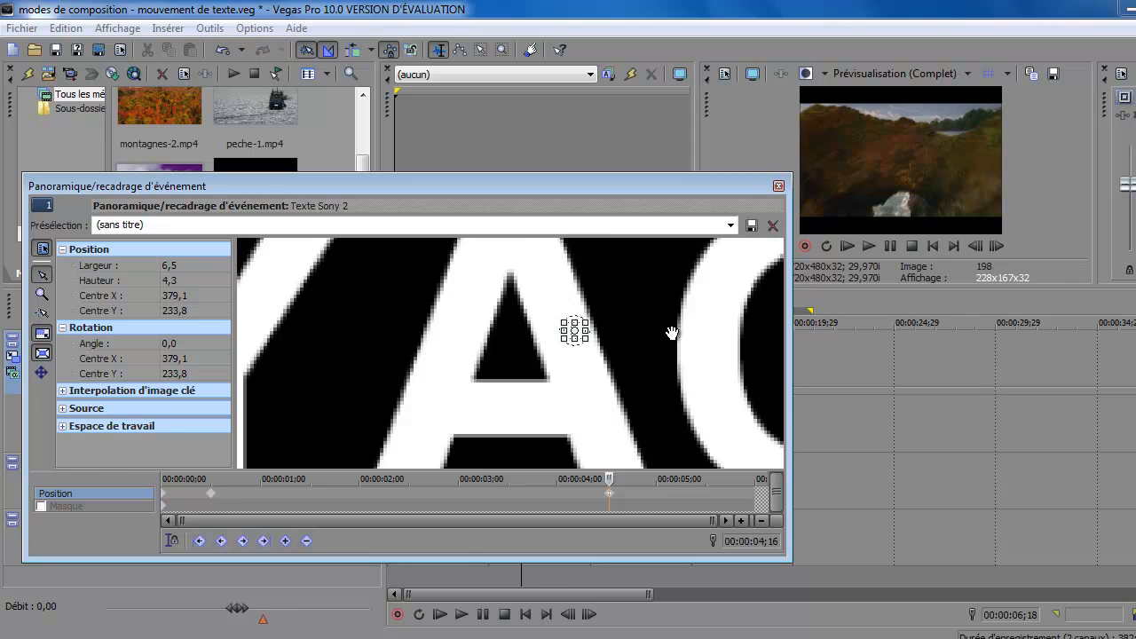
pyautogui.click(778, 187)
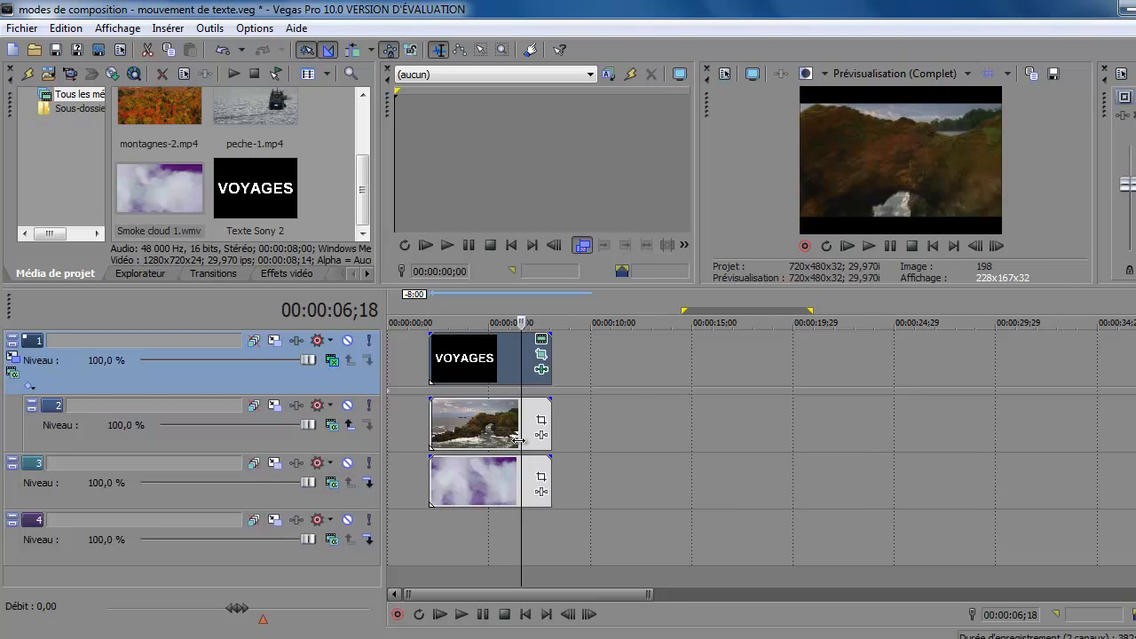
# Split the events on tracks 1, 2 and 3 at 00:00:06;18
pyautogui.press('s')
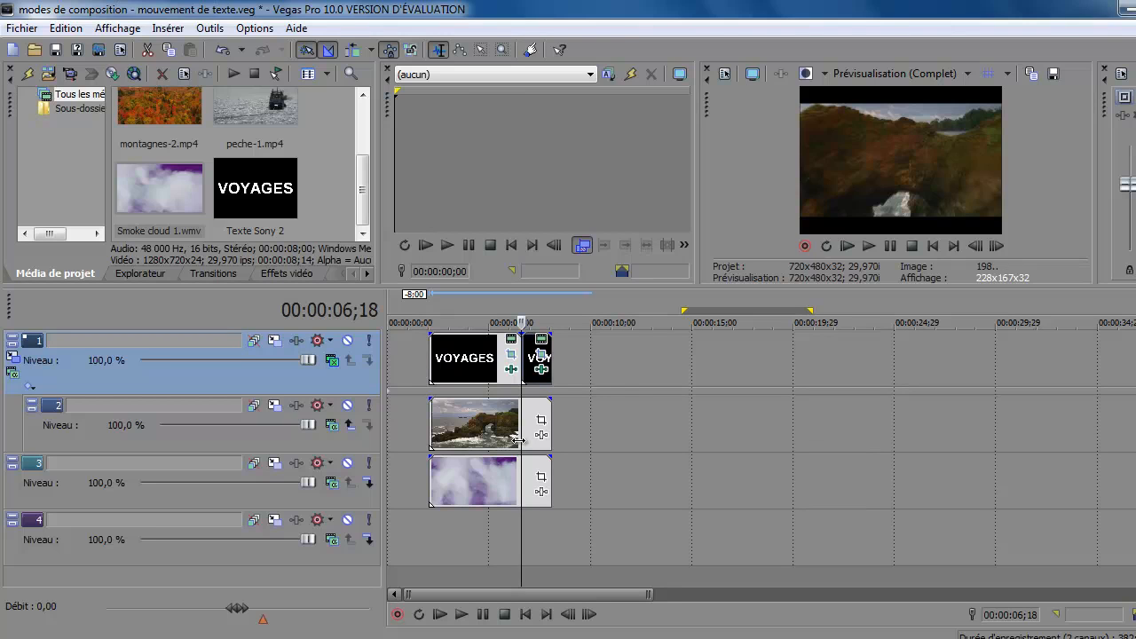
pyautogui.click(520, 444)
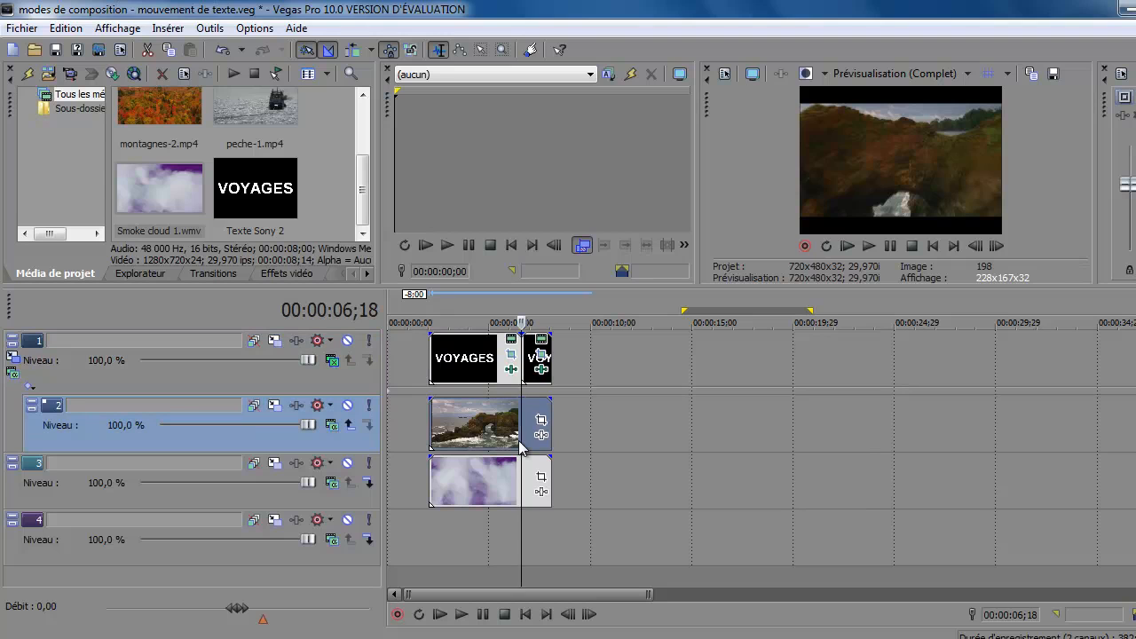
pyautogui.press('s')
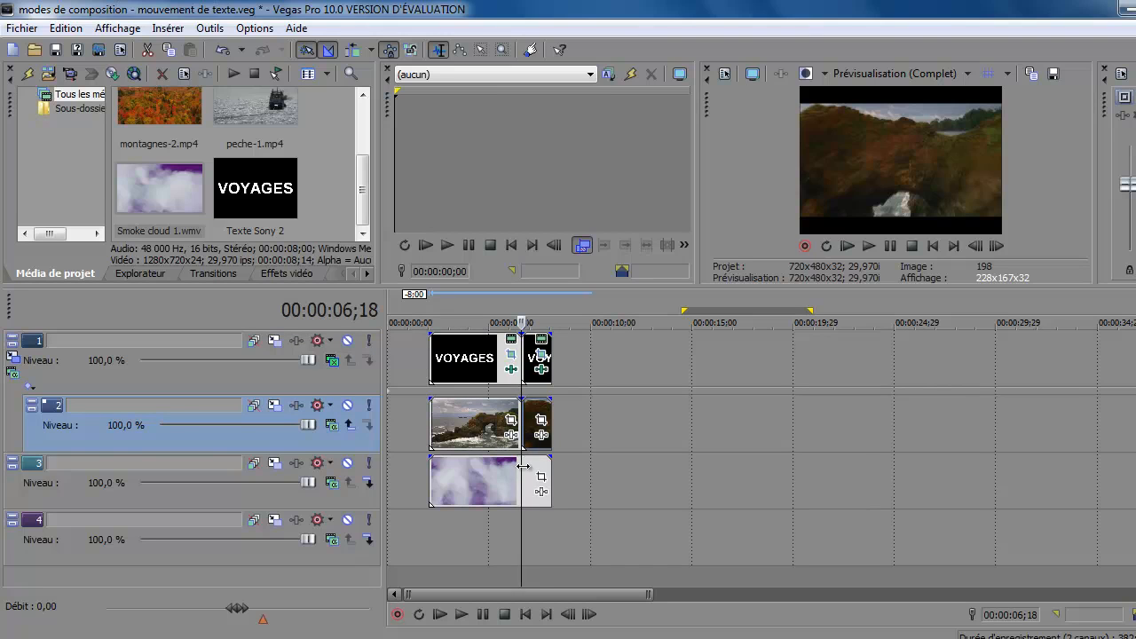
pyautogui.click(526, 473)
pyautogui.press('s')
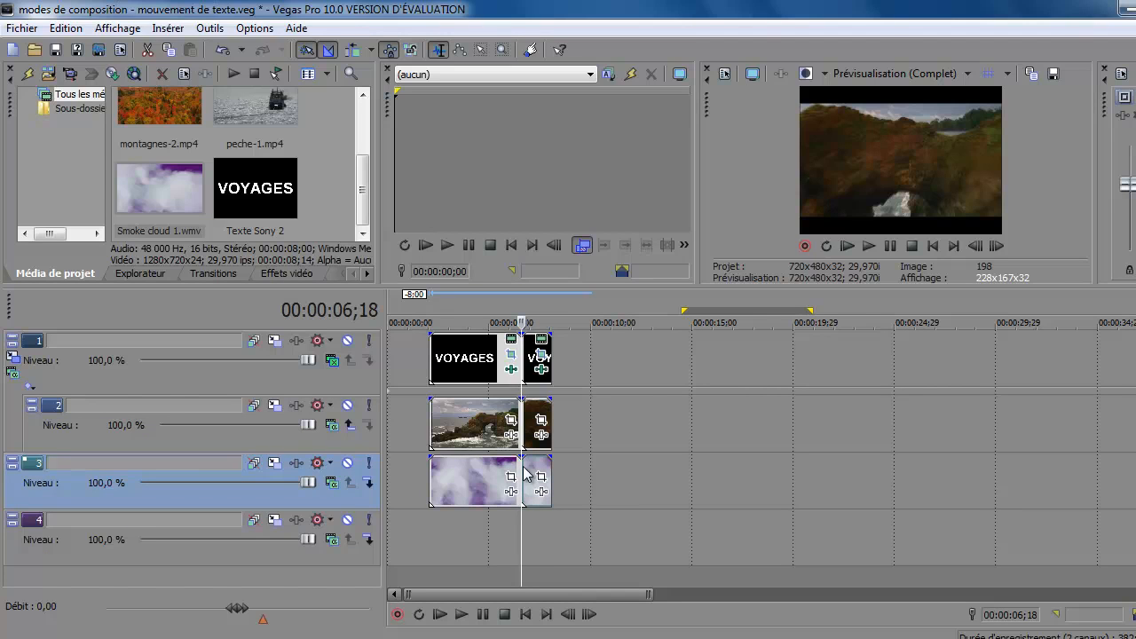
# Move the landscape remainder after the split from track 2 to track 4, and delete the leftover smoke and text parts
pyautogui.click(538, 417)
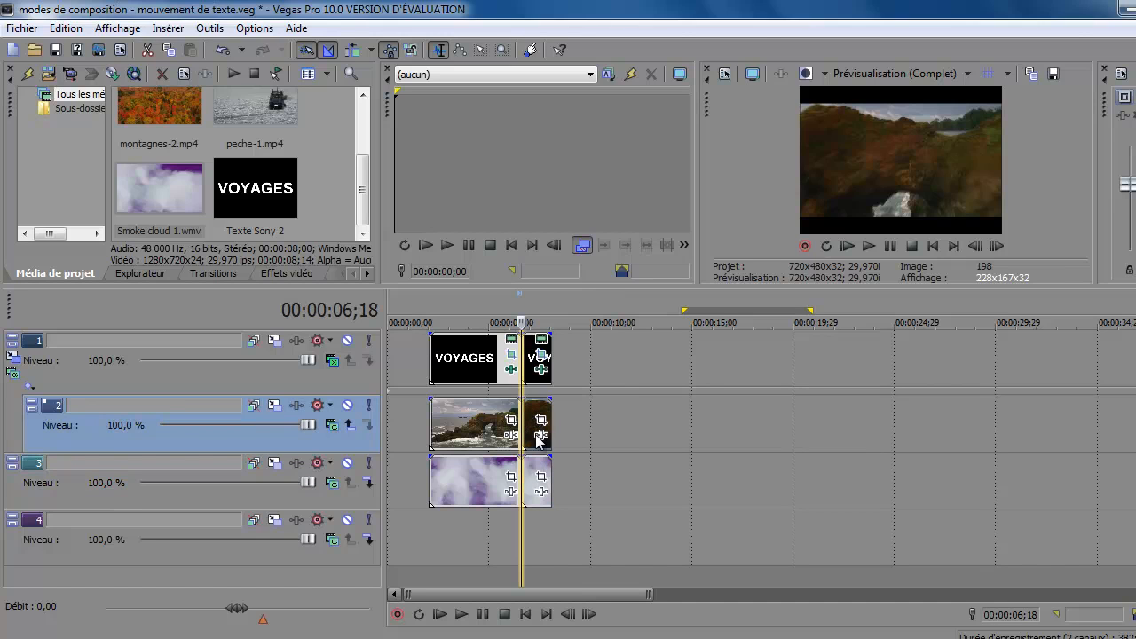
pyautogui.moveTo(533, 531); pyautogui.dragTo(533, 532)
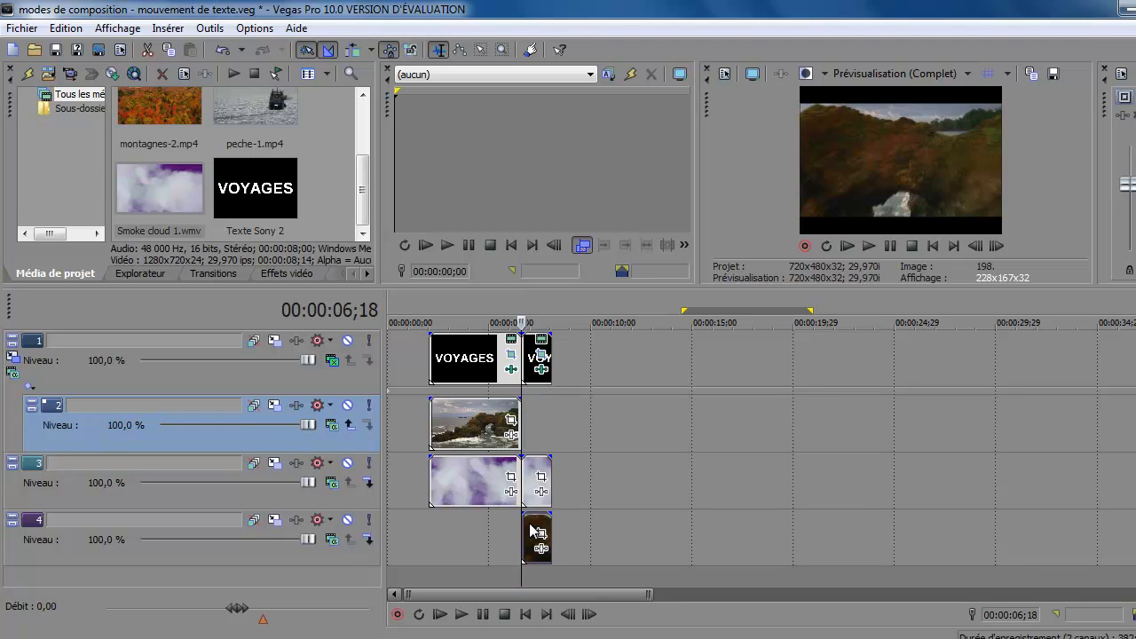
pyautogui.click(532, 486)
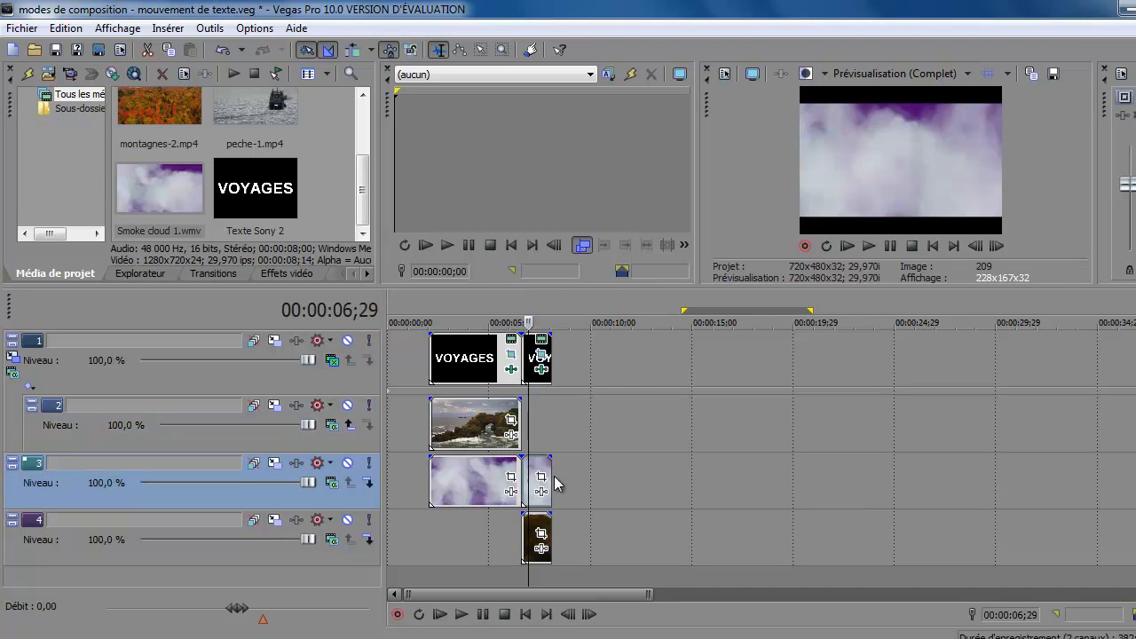
pyautogui.press('Delete')
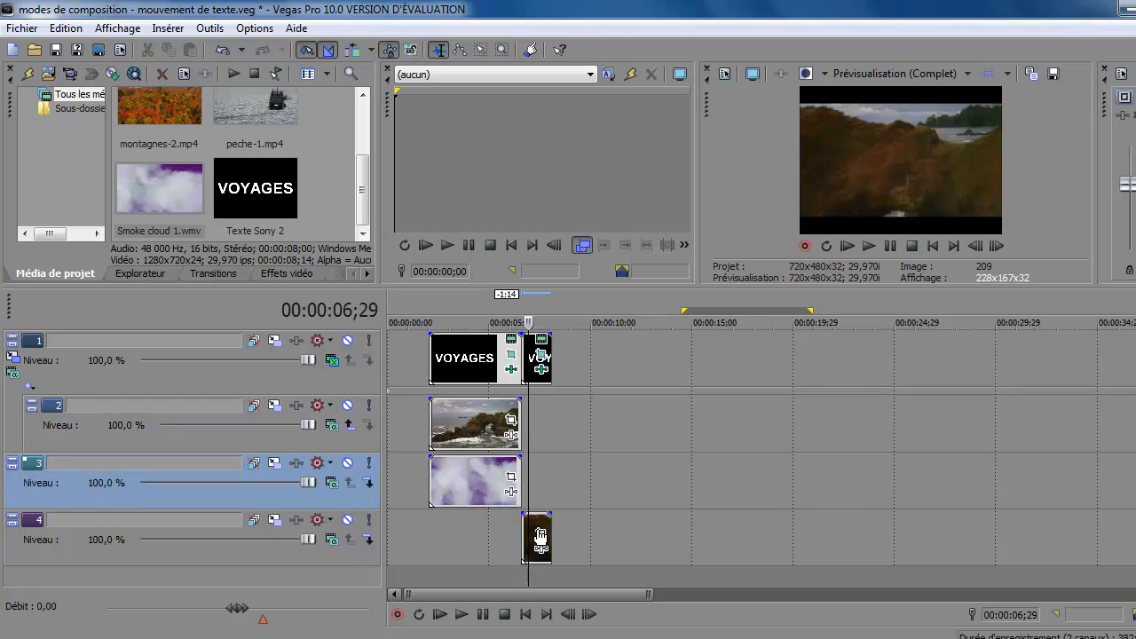
pyautogui.click(534, 379)
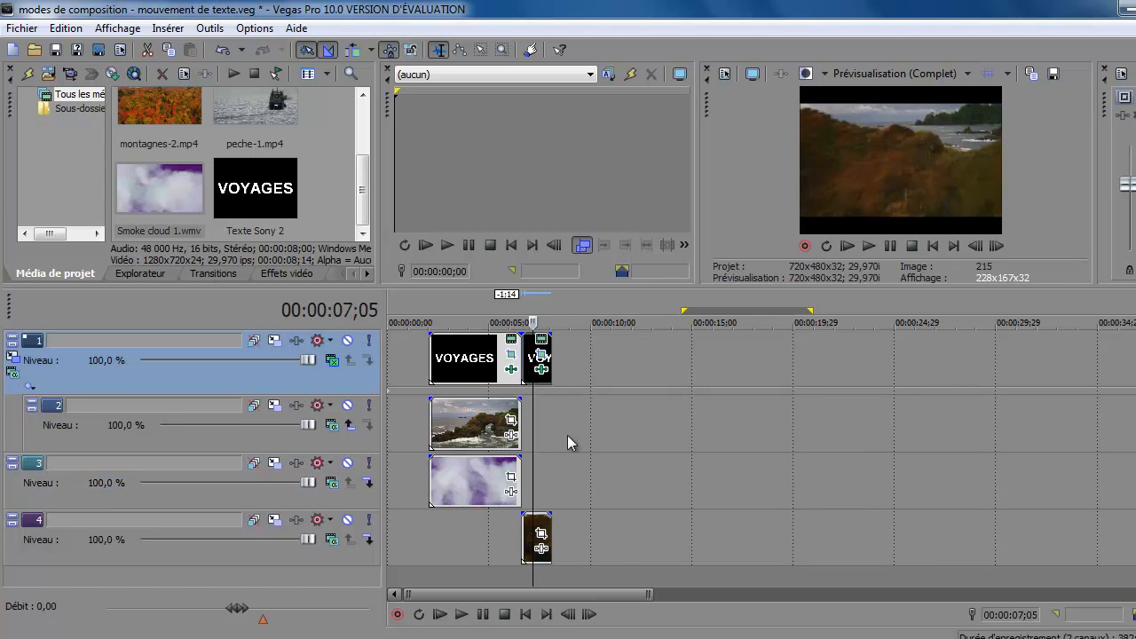
pyautogui.press('Delete')
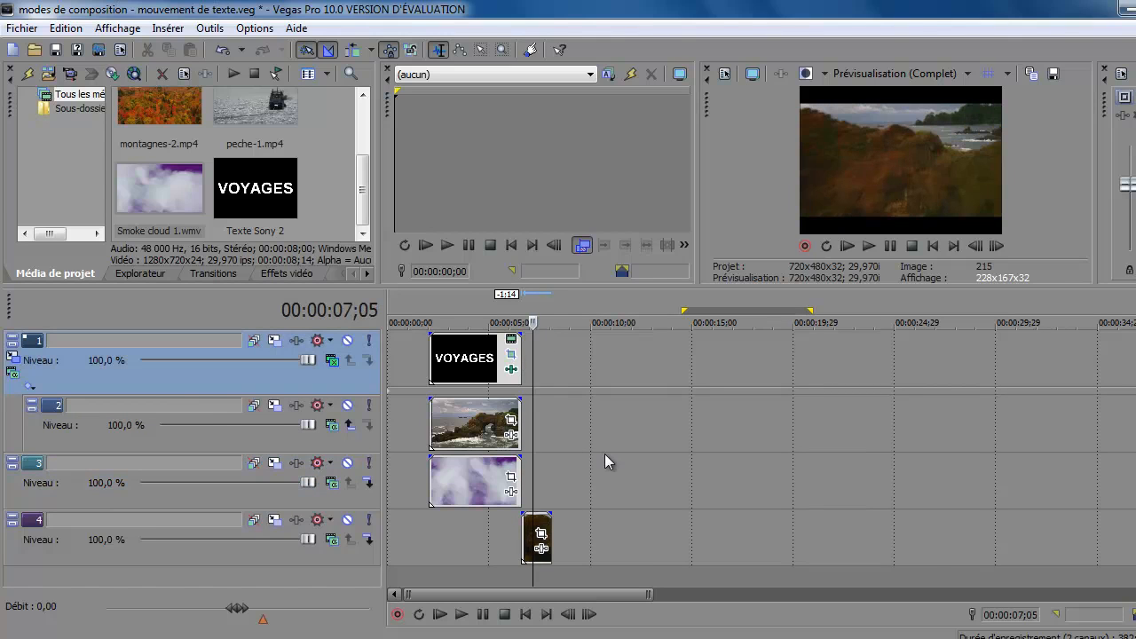
# Play back the composite from 00:00:02;25 to check the zoom through the A into the full landscape video
pyautogui.click(481, 368)
pyautogui.click(444, 371)
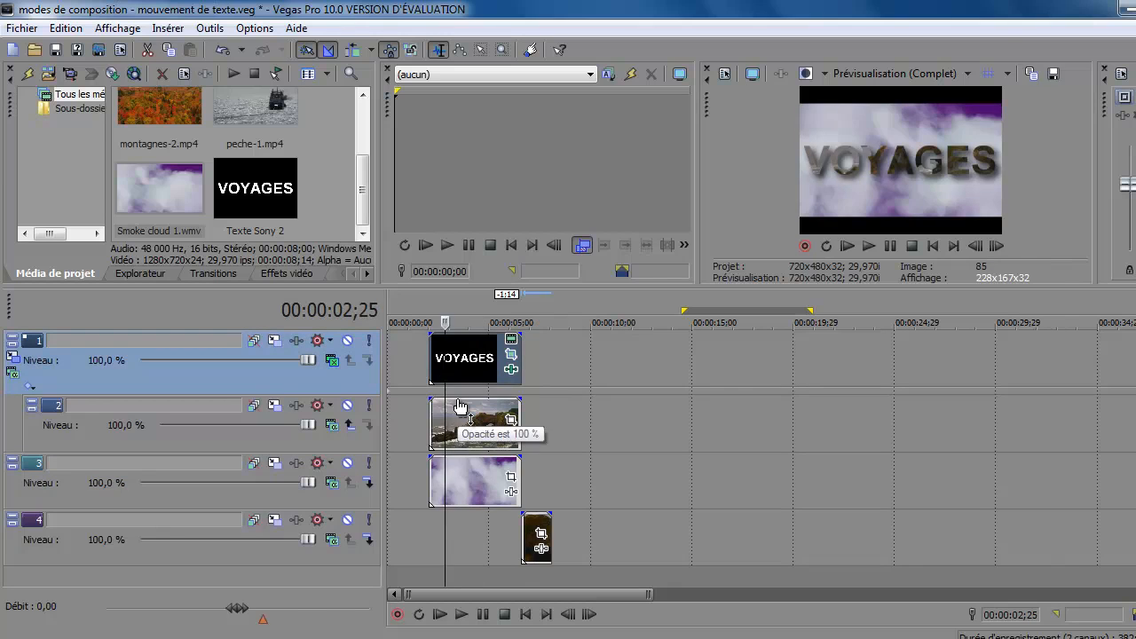
pyautogui.press('space')
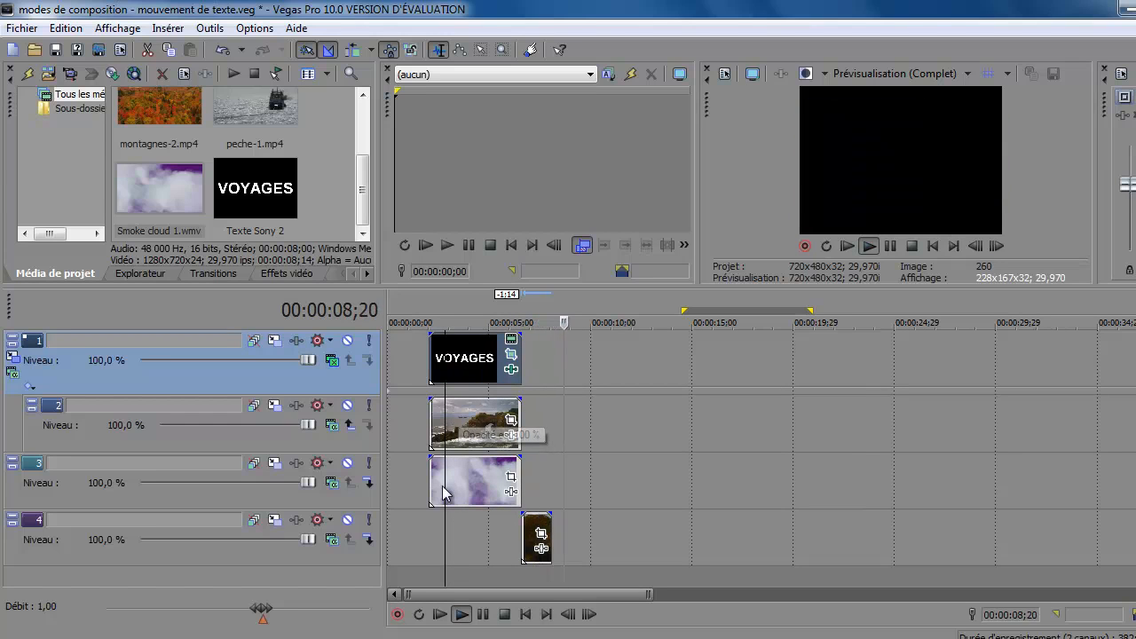
pyautogui.click(484, 613)
# Add a fade-out of about 0.6 s to the end of the landscape clip on track 4
pyautogui.click(530, 493)
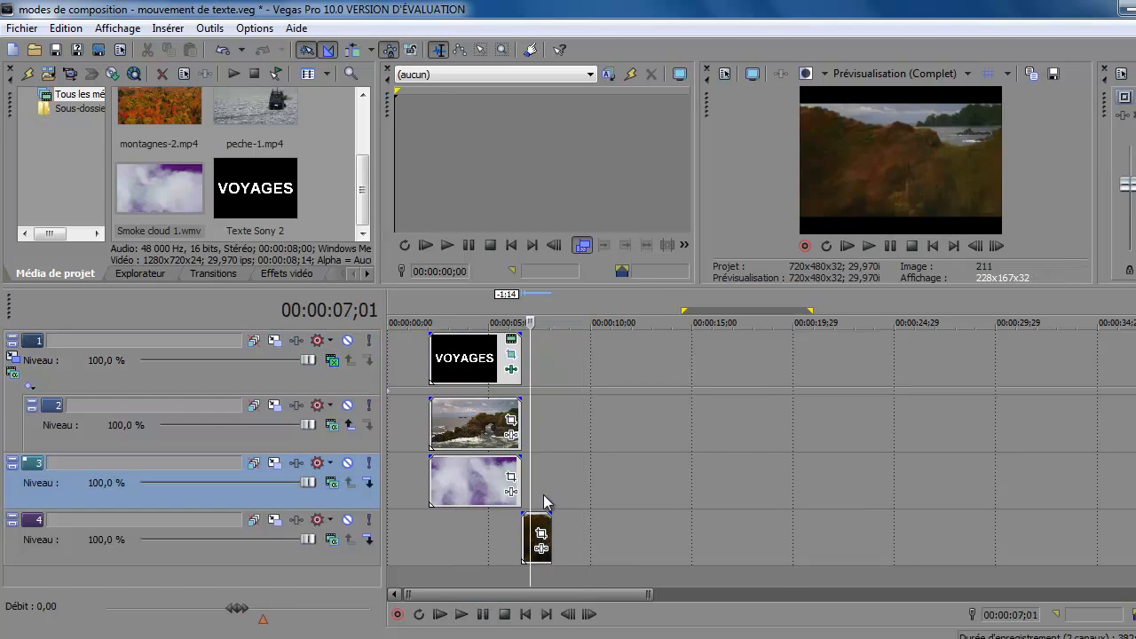
pyautogui.click(543, 495)
pyautogui.scroll(3, 542, 495)
pyautogui.scroll(-1, 667, 487)
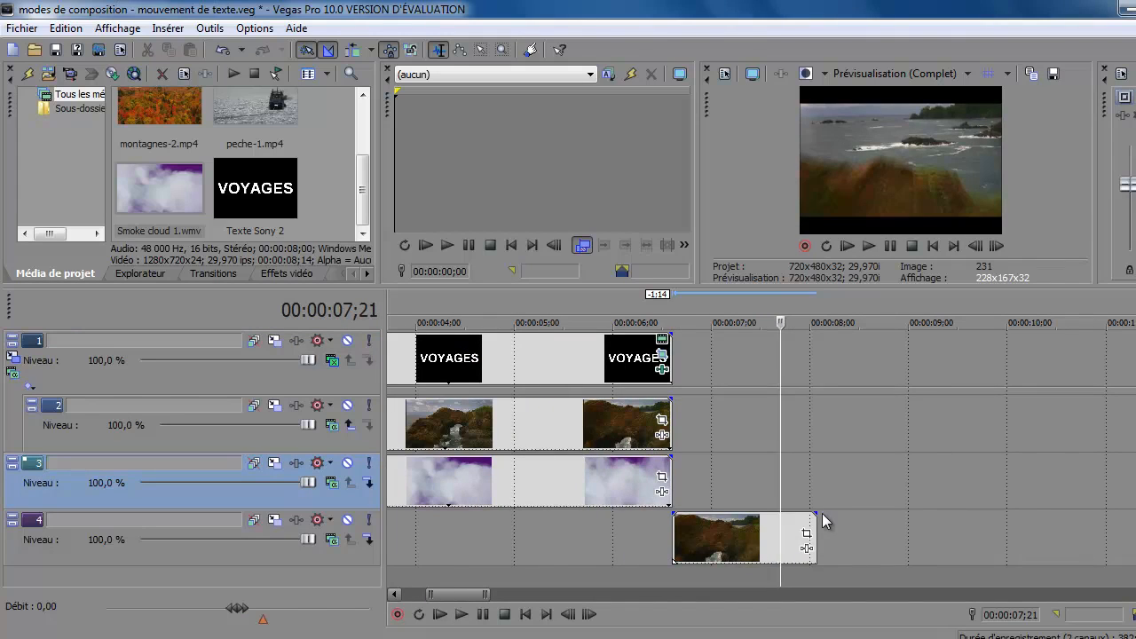
pyautogui.moveTo(817, 514); pyautogui.dragTo(759, 515)
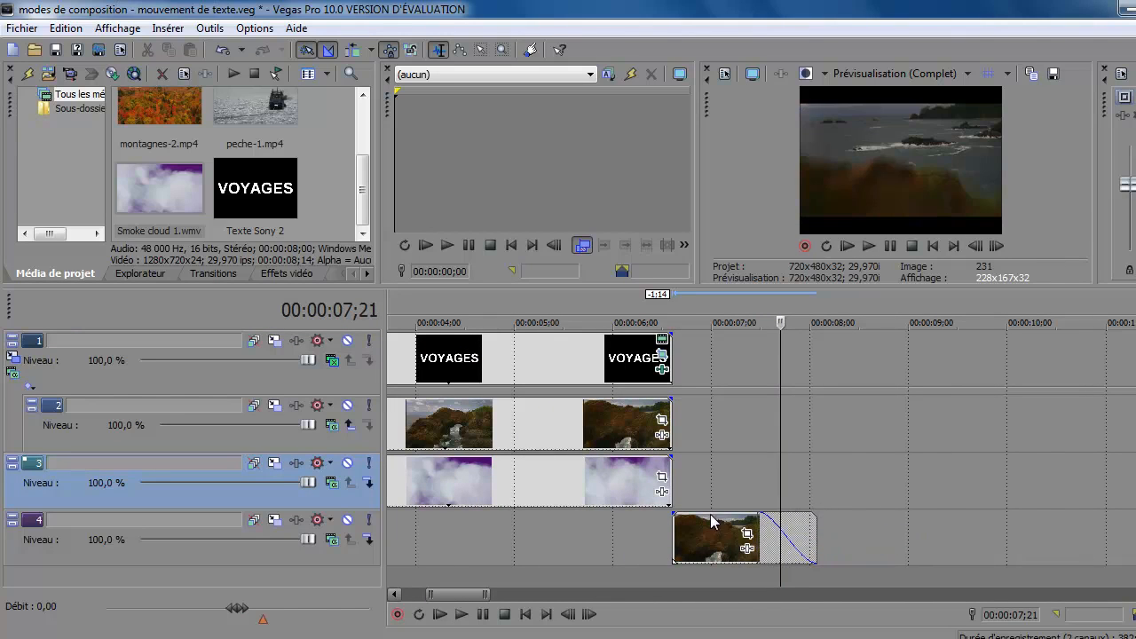
# Play back the sequence from the start of the clips at 00:00:02;02 to review the title zoom and closing fade
pyautogui.click(396, 539)
pyautogui.moveTo(430, 593); pyautogui.dragTo(406, 593)
pyautogui.click(530, 525)
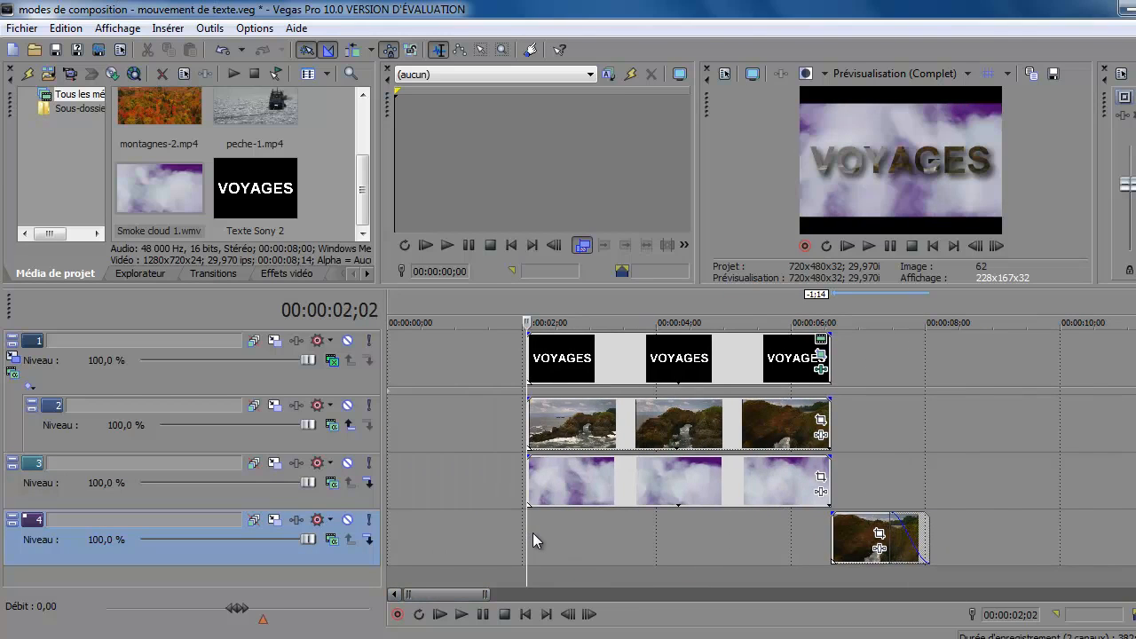
pyautogui.press('space')
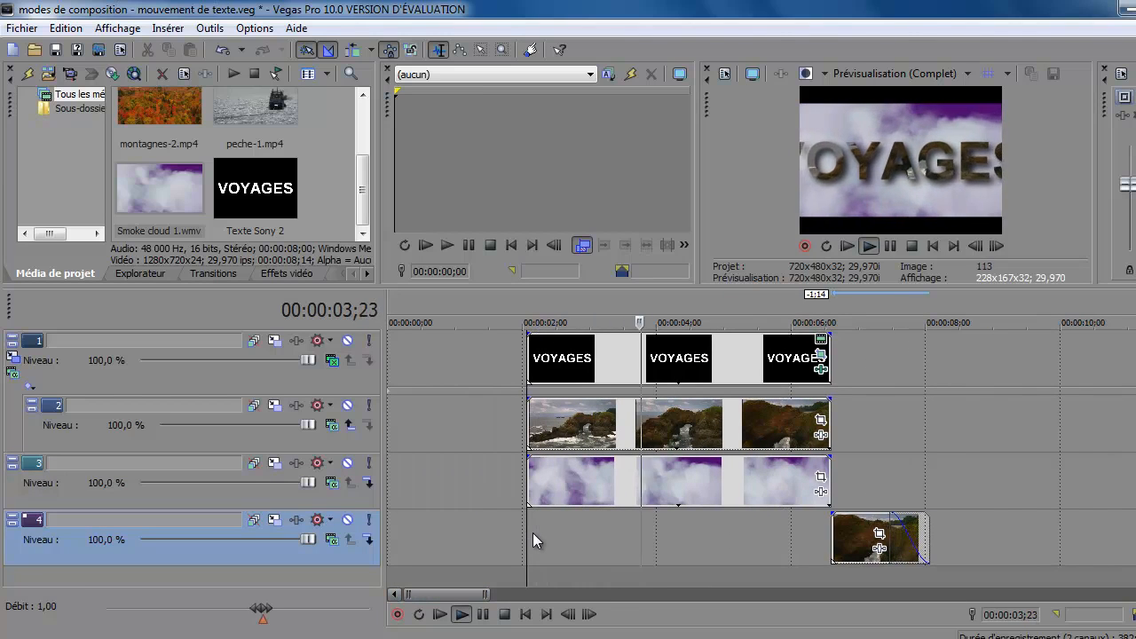